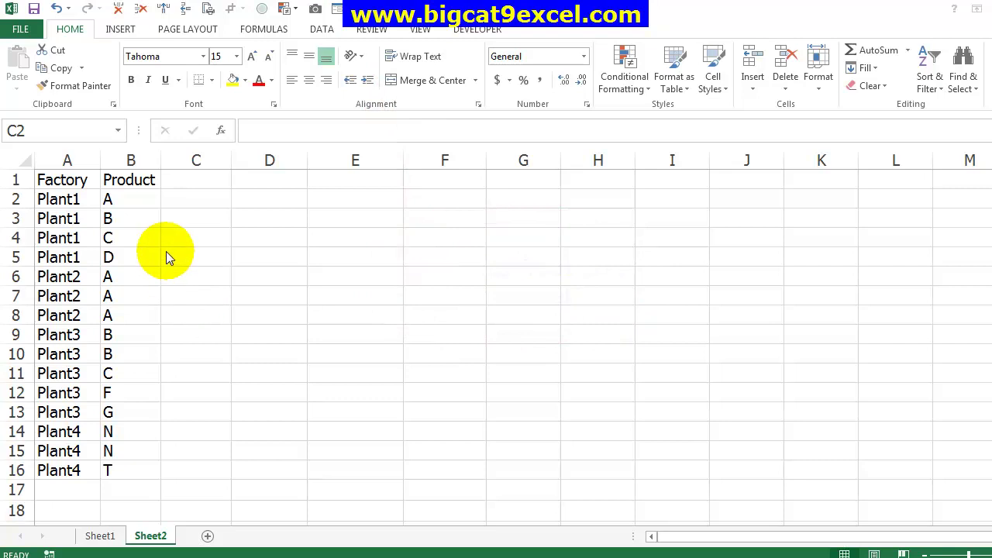
Step: Review the Factory column and the three Plant2 rows of the table
{"action": "left_click", "coordinate": [64, 194]}
{"action": "mouse_move", "coordinate": [62, 176]}
{"action": "left_mouse_down"}
{"action": "mouse_move", "coordinate": [44, 481]}
{"action": "mouse_move", "coordinate": [45, 470]}
{"action": "left_mouse_up"}
{"action": "left_click", "coordinate": [184, 199]}
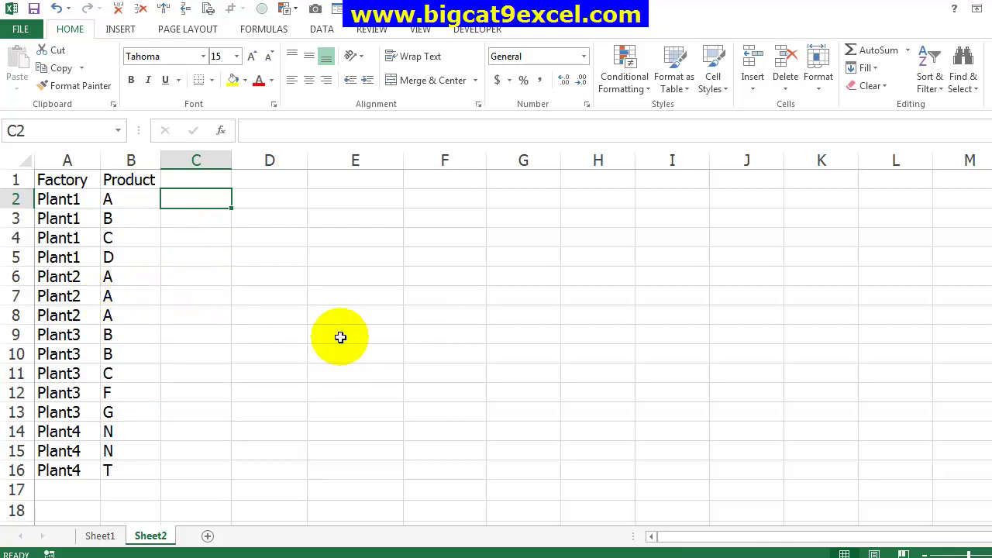
{"action": "left_click_drag", "start_coordinate": [55, 273], "coordinate": [104, 308]}
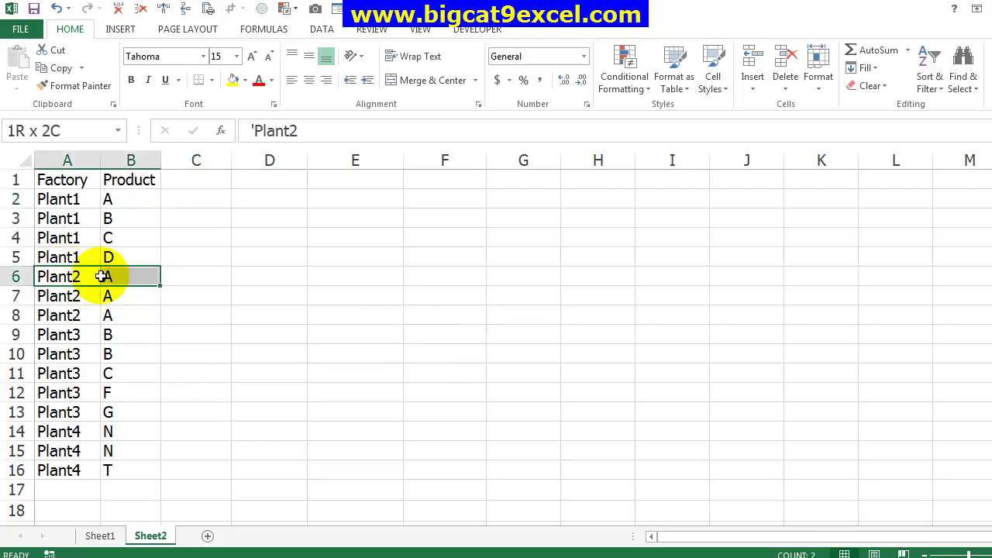
Step: Manually type 1/0 first-occurrence flags in column C from the first Plant2 row to the last row
{"action": "left_click", "coordinate": [227, 284]}
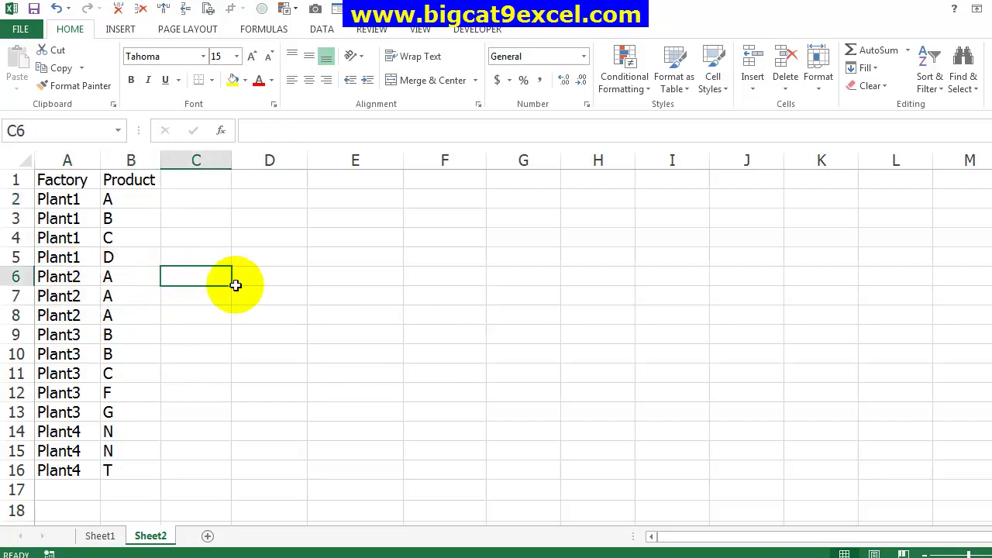
{"action": "type", "text": "1"}
{"action": "key", "text": "Return"}
{"action": "type", "text": "0"}
{"action": "key", "text": "Return"}
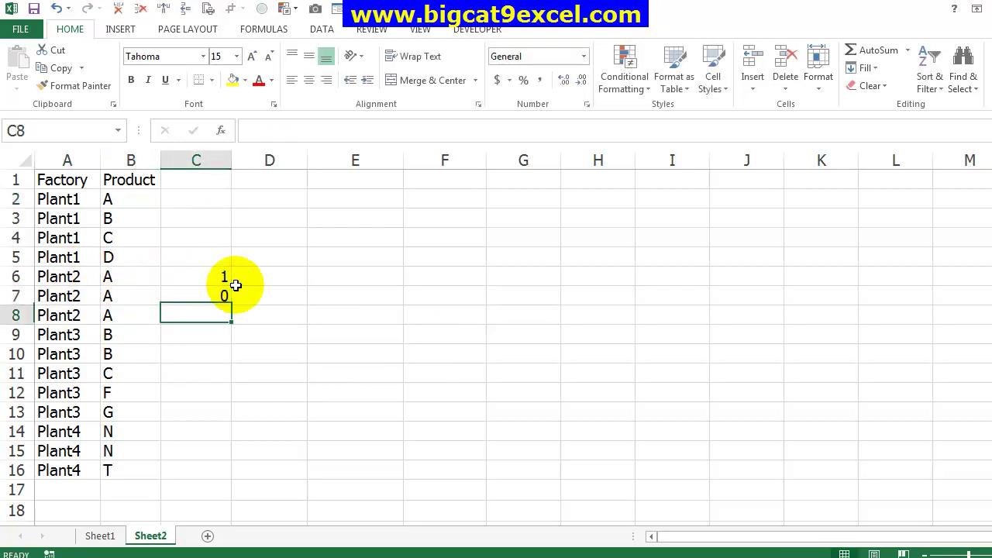
{"action": "type", "text": "0"}
{"action": "key", "text": "Return"}
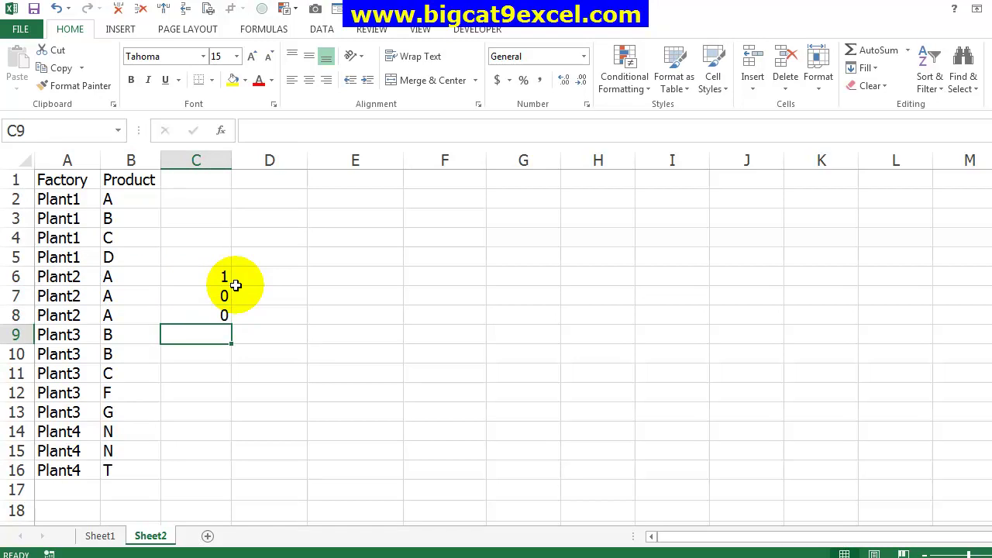
{"action": "type", "text": "1"}
{"action": "key", "text": "Return"}
{"action": "type", "text": "0"}
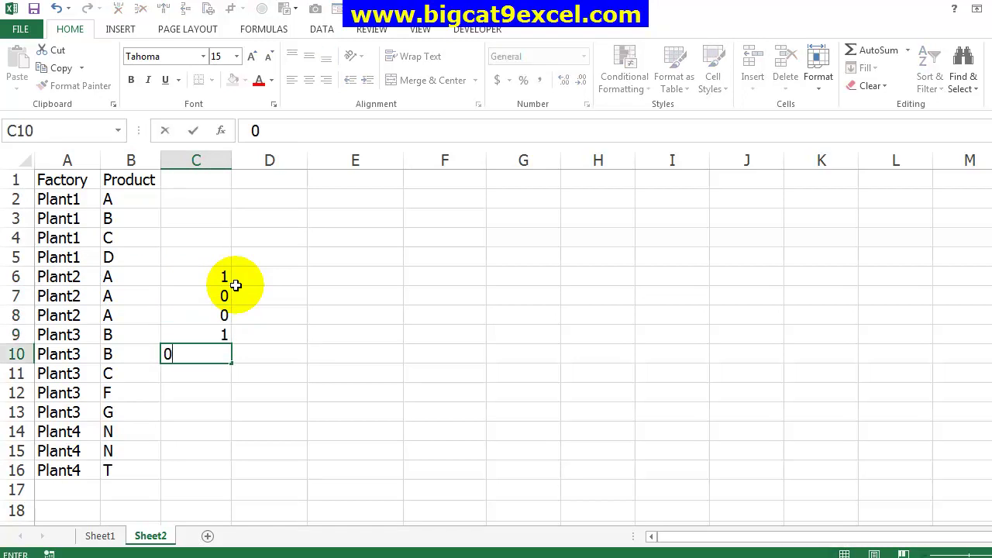
{"action": "key", "text": "Return"}
{"action": "type", "text": "1"}
{"action": "key", "text": "Return"}
{"action": "type", "text": "1"}
{"action": "key", "text": "Return"}
{"action": "type", "text": "1"}
{"action": "key", "text": "Return"}
{"action": "type", "text": "1"}
{"action": "key", "text": "Return"}
{"action": "type", "text": "0"}
{"action": "key", "text": "Return"}
{"action": "type", "text": "1"}
{"action": "key", "text": "Return"}
Step: Enter flag 1 for rows 2–4 and select all the typed flags in column C
{"action": "left_click", "coordinate": [230, 284]}
{"action": "key", "text": "Up"}
{"action": "key", "text": "Up"}
{"action": "key", "text": "Up"}
{"action": "key", "text": "Up"}
{"action": "type", "text": "1"}
{"action": "key", "text": "Return"}
{"action": "type", "text": "1"}
{"action": "key", "text": "Return"}
{"action": "type", "text": "1"}
{"action": "key", "text": "Return"}
{"action": "key", "text": "Return"}
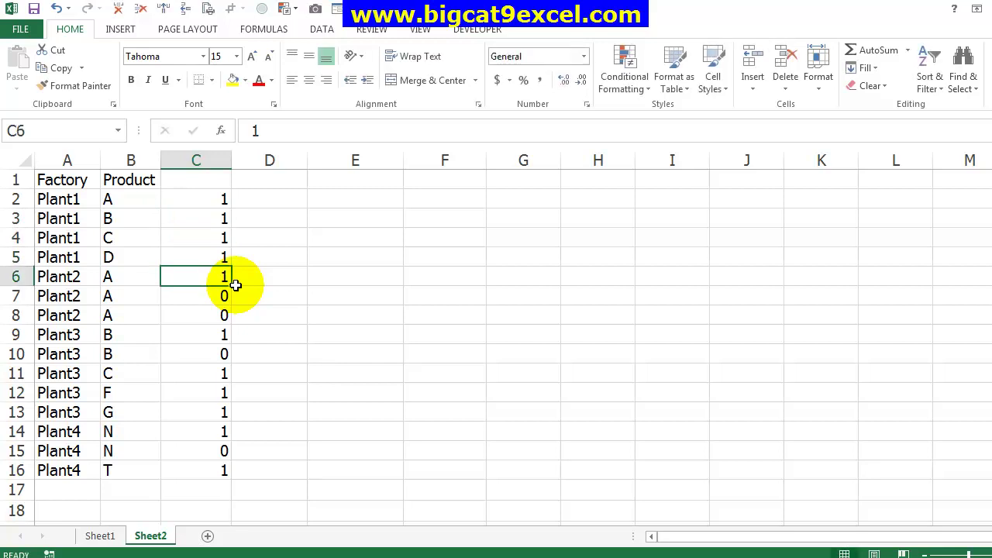
{"action": "left_click_drag", "start_coordinate": [207, 198], "coordinate": [176, 474]}
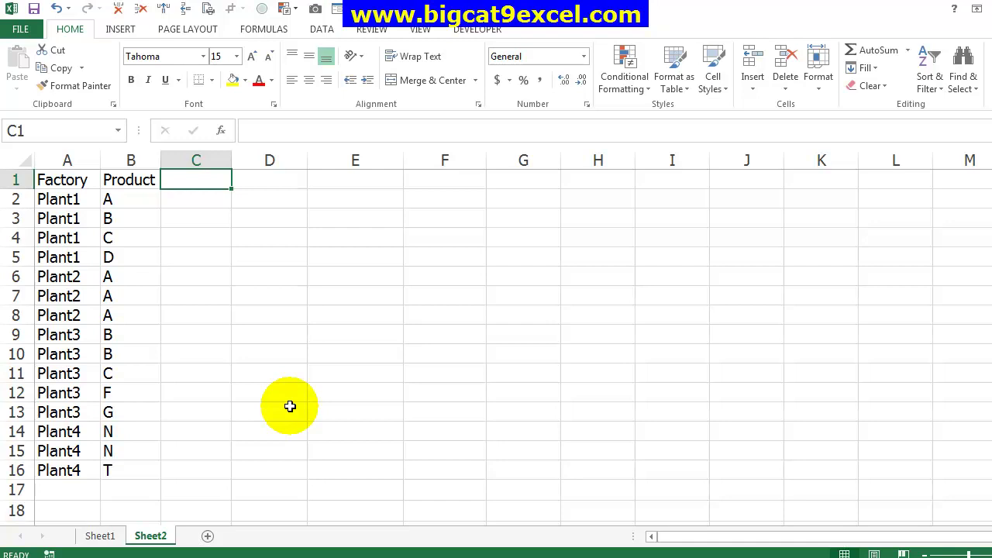
Step: Enter the header Concate in C1
{"action": "key", "text": "Left"}
{"action": "key", "text": "Right"}
{"action": "key", "text": "Down"}
{"action": "key", "text": "Down"}
{"action": "key", "text": "Up"}
{"action": "key", "text": "Up"}
{"action": "type", "text": "Concate"}
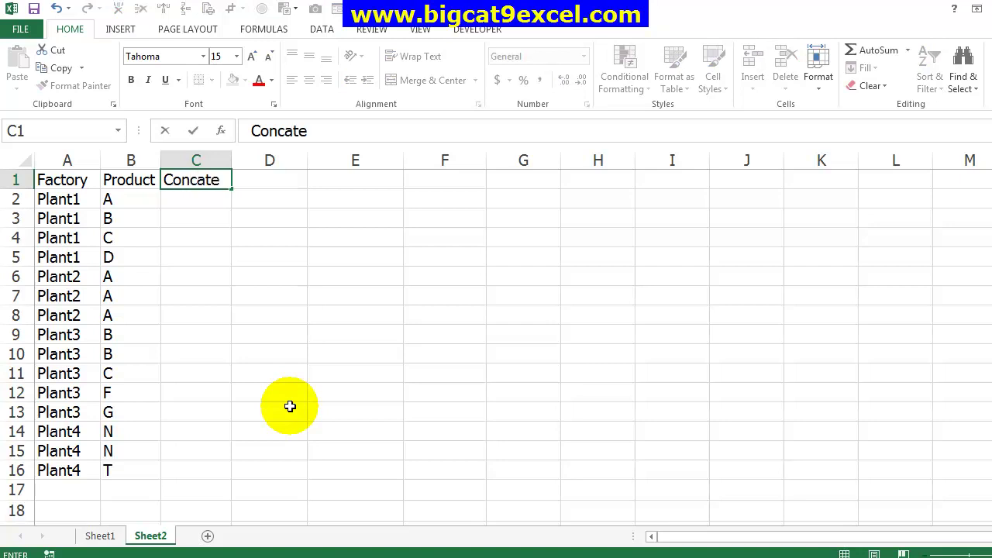
{"action": "key", "text": "Return"}
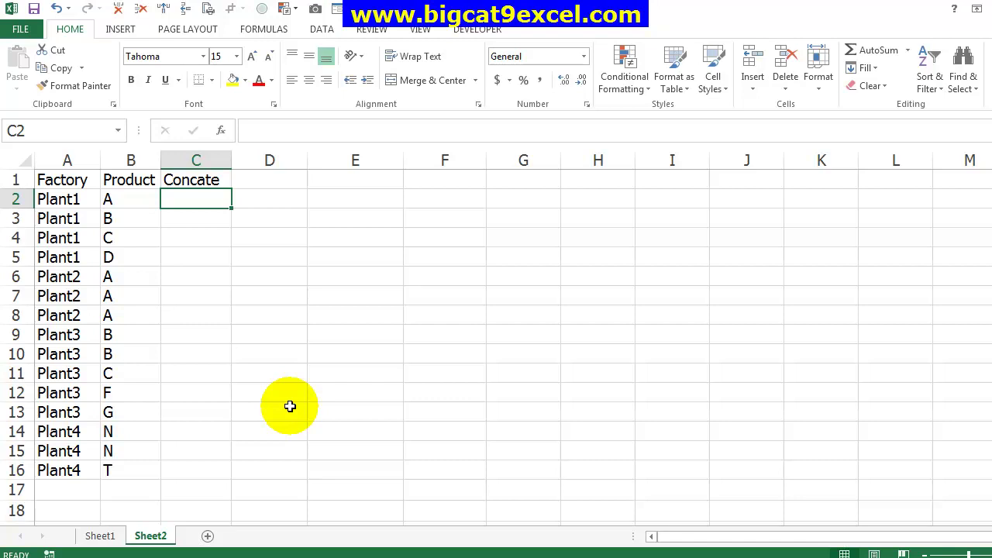
Step: Enter the joining formula =A2&B2 in C2
{"action": "type", "text": "="}
{"action": "key", "text": "Left"}
{"action": "key", "text": "Left"}
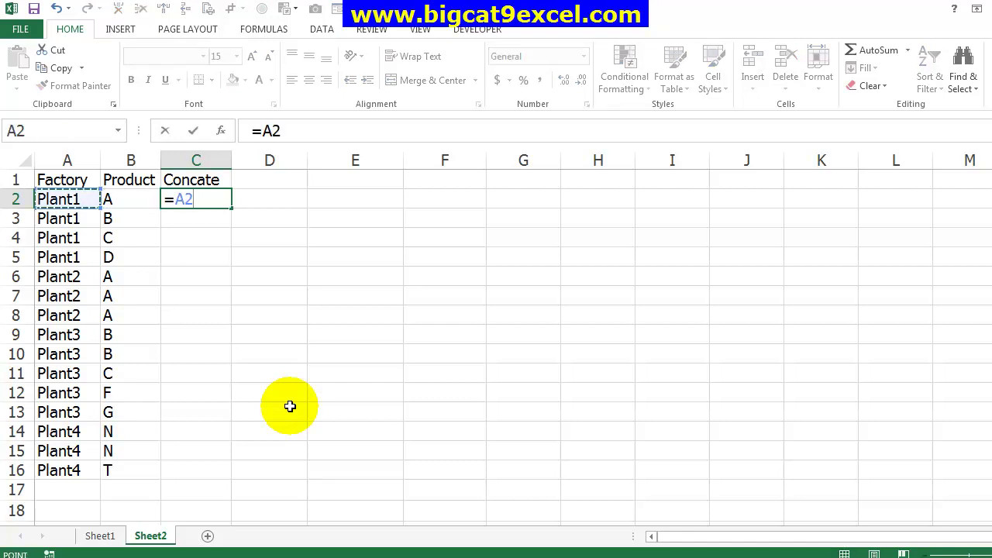
{"action": "type", "text": "&"}
{"action": "key", "text": "Left"}
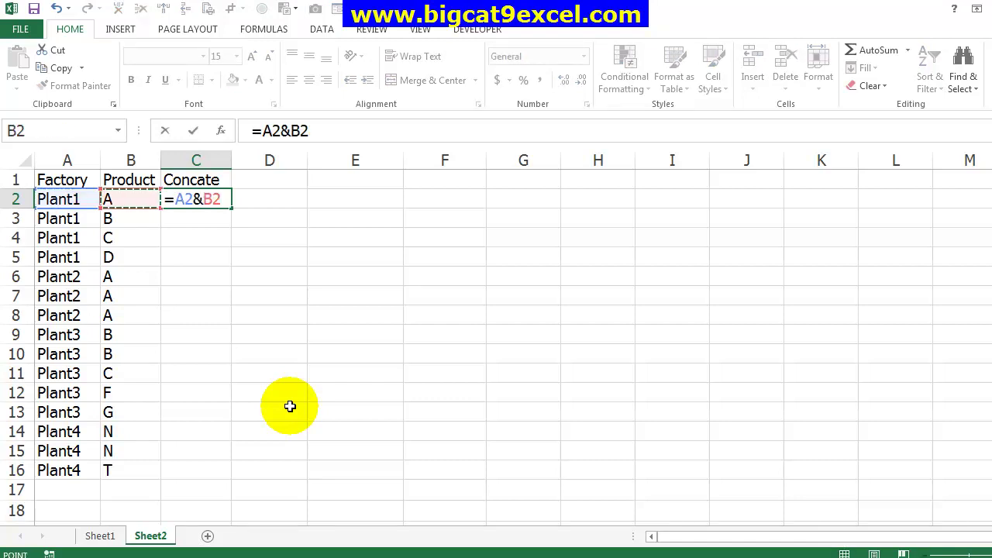
{"action": "key", "text": "Return"}
Step: Copy the =A2&B2 formula down through C16, giving Plant1A to Plant4T
{"action": "key", "text": "Up"}
{"action": "key", "text": "ctrl+c"}
{"action": "key", "text": "shift+Left"}
{"action": "key", "text": "ctrl+shift+Down"}
{"action": "key", "text": "shift+Right"}
{"action": "key", "text": "ctrl+v"}
{"action": "key", "text": "Down"}
{"action": "key", "text": "Up"}
{"action": "key", "text": "Up"}
{"action": "key", "text": "Right"}
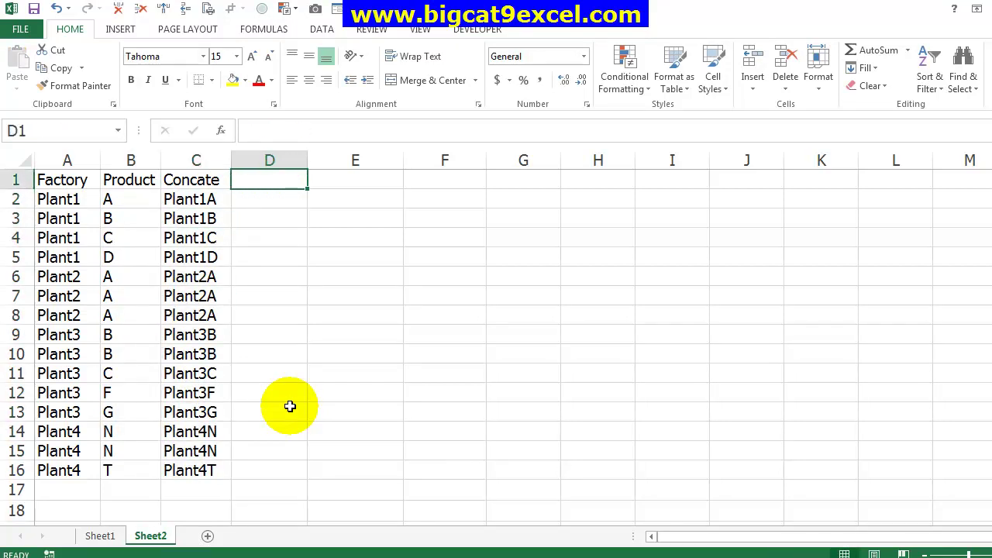
Step: Head column D COUNTIF and enter =COUNTIF($C$2:C2,C2) in D2
{"action": "type", "text": "COUNTIF"}
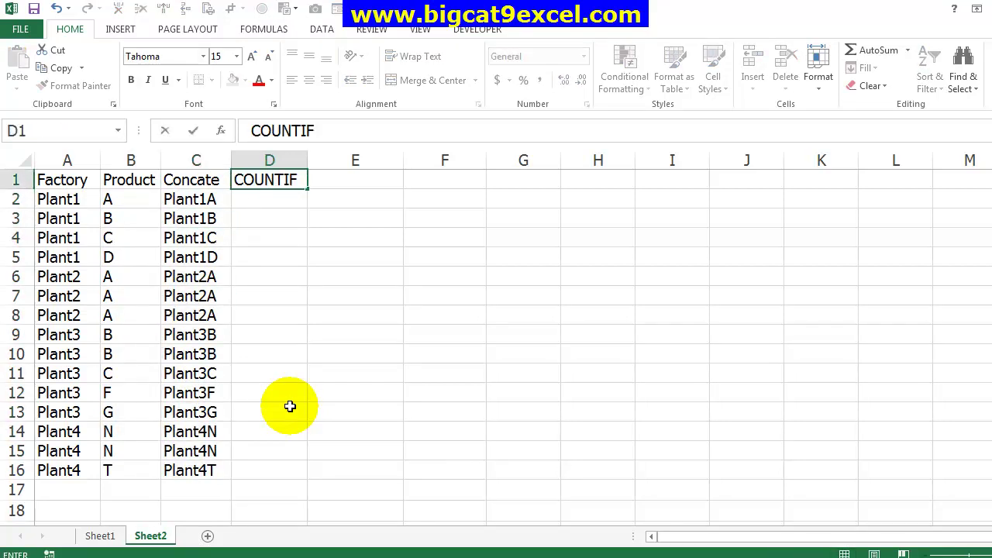
{"action": "key", "text": "Return"}
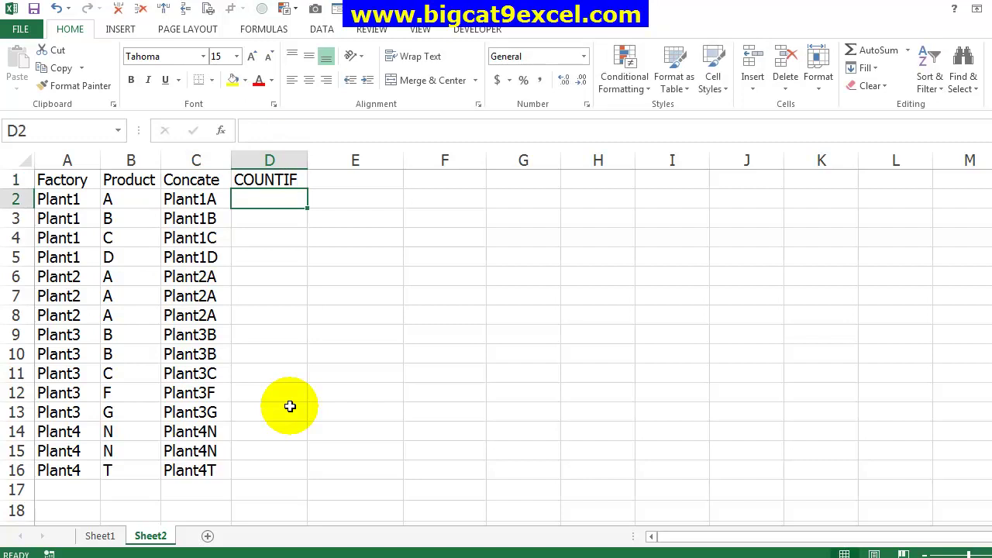
{"action": "type", "text": "=COUNTIF("}
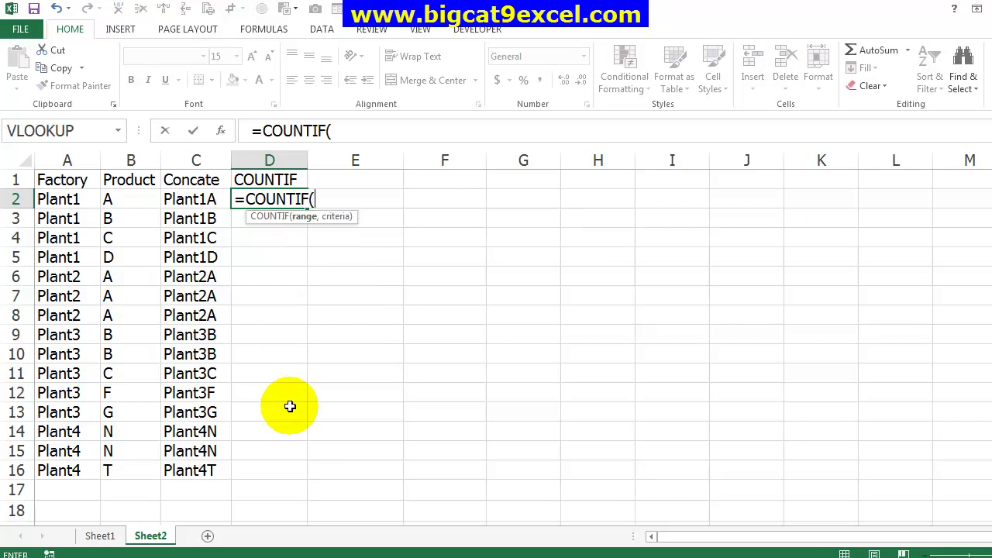
{"action": "key", "text": "Left"}
{"action": "key", "text": "F8"}
{"action": "type", "text": ",C2"}
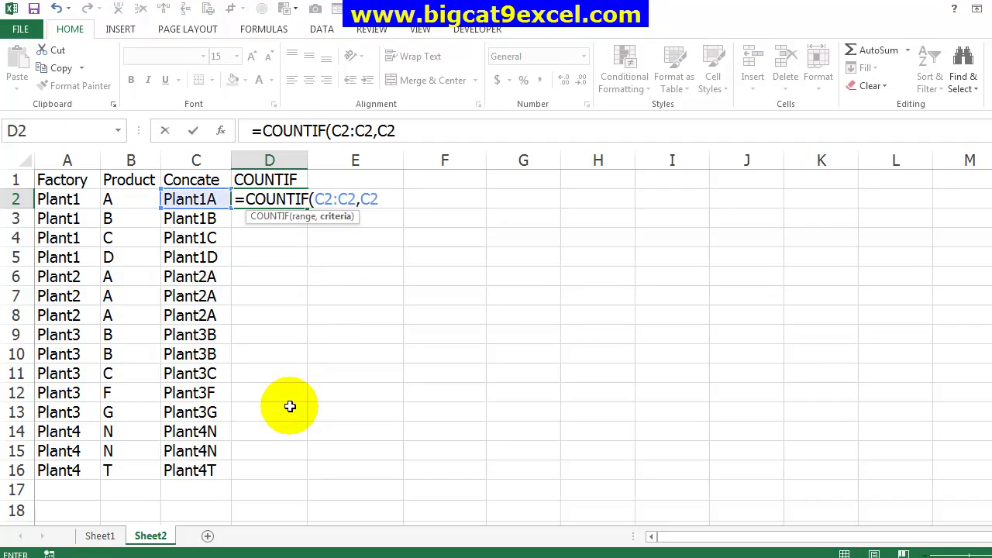
{"action": "type", "text": ")"}
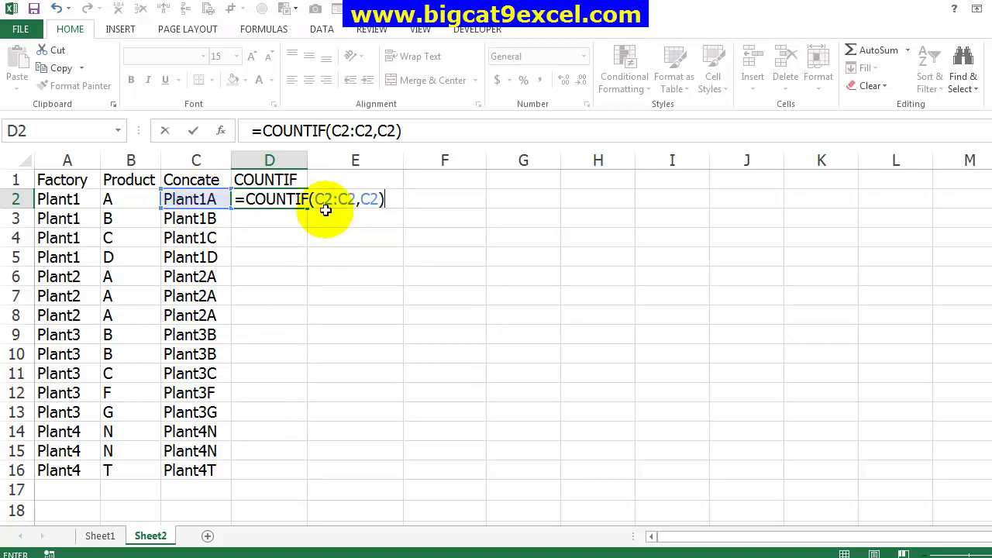
{"action": "left_click", "coordinate": [325, 200]}
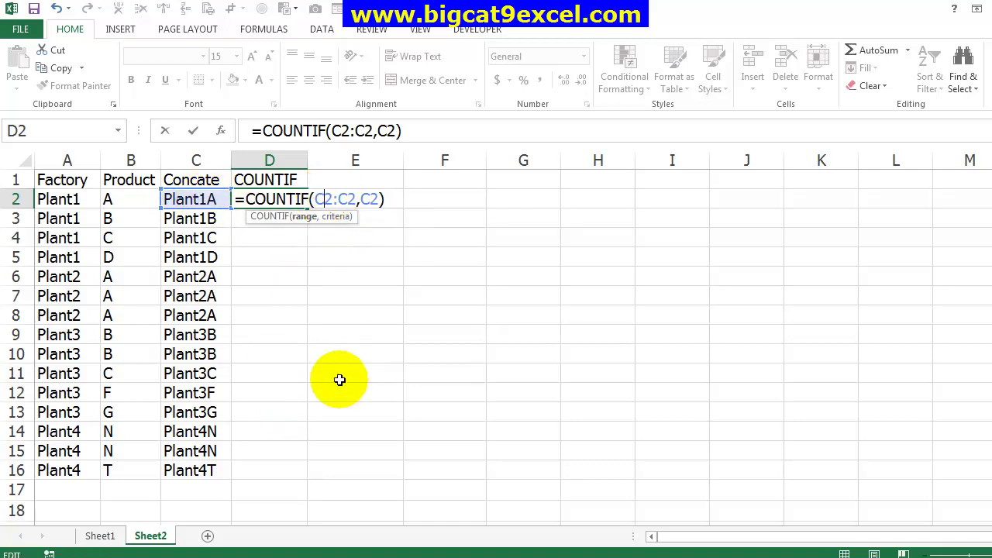
{"action": "key", "text": "F4"}
{"action": "key", "text": "ctrl+Return"}
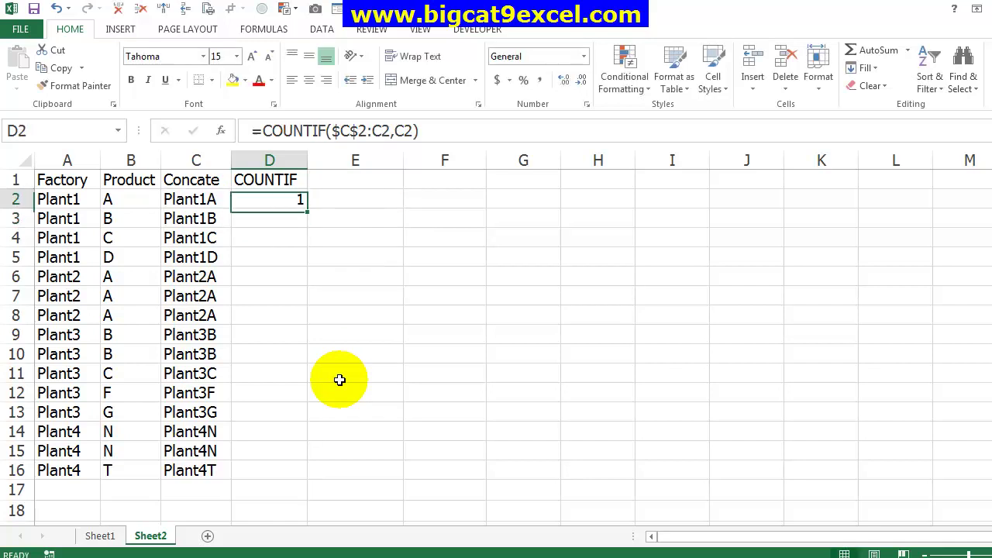
Step: Fill the COUNTIF formula down from D2 to D16
{"action": "key", "text": "ctrl+c"}
{"action": "key", "text": "shift+Left"}
{"action": "key", "text": "ctrl+shift+Down"}
{"action": "key", "text": "shift+Right"}
{"action": "key", "text": "Return"}
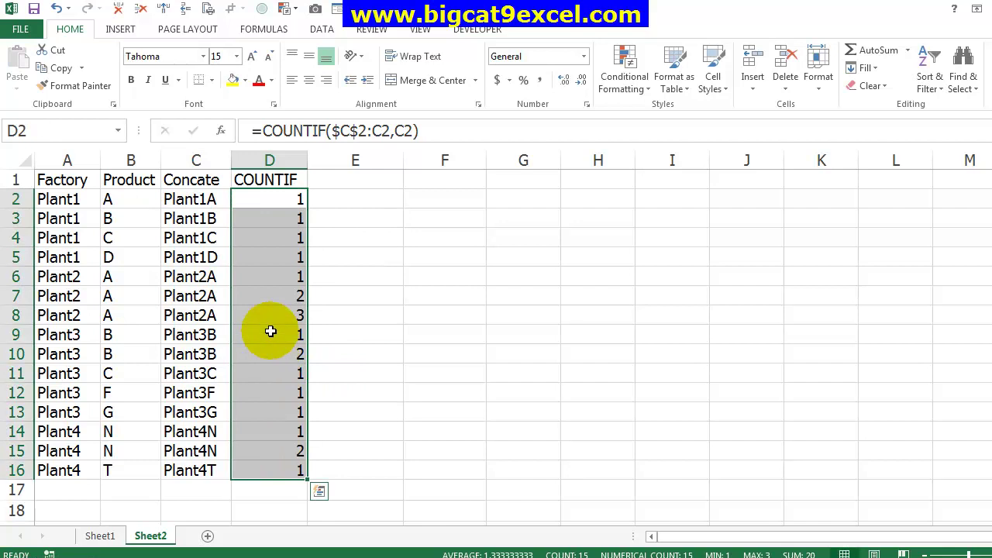
Step: Inspect the running counts and expanding ranges for the Plant2A, Plant3B and Plant4N rows
{"action": "left_click_drag", "start_coordinate": [260, 279], "coordinate": [255, 318]}
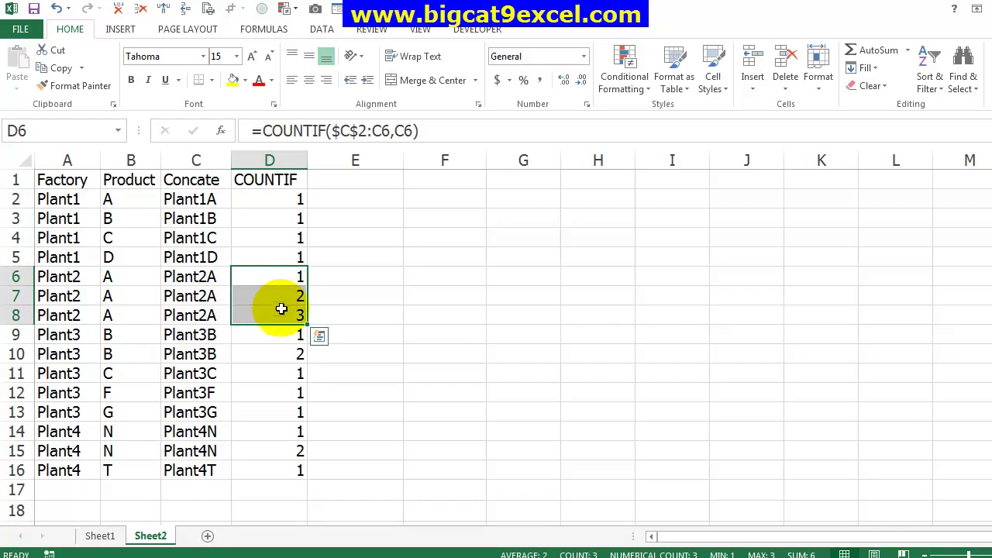
{"action": "left_click", "coordinate": [276, 317]}
{"action": "left_click", "coordinate": [278, 334]}
{"action": "left_click", "coordinate": [275, 355]}
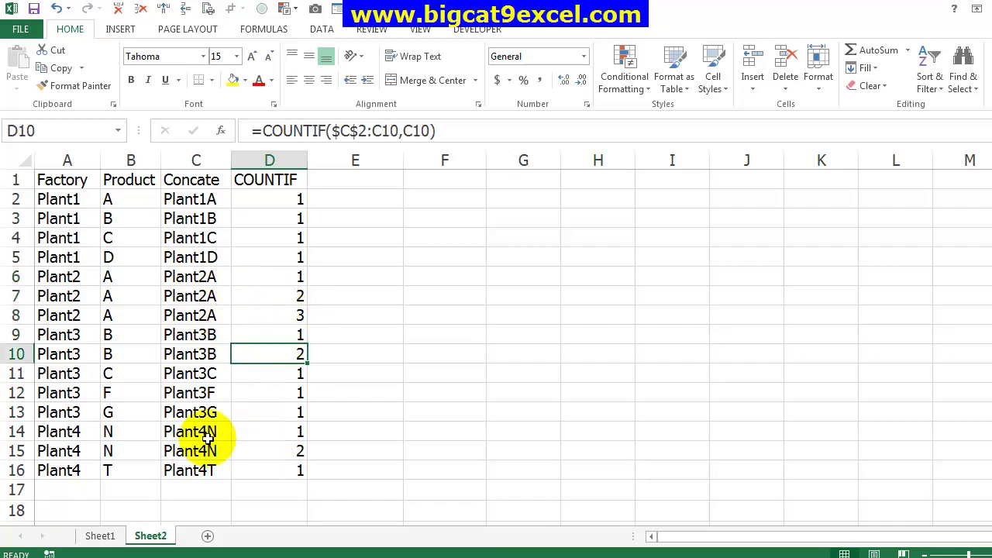
{"action": "left_click_drag", "start_coordinate": [194, 432], "coordinate": [194, 450]}
{"action": "left_click", "coordinate": [270, 452]}
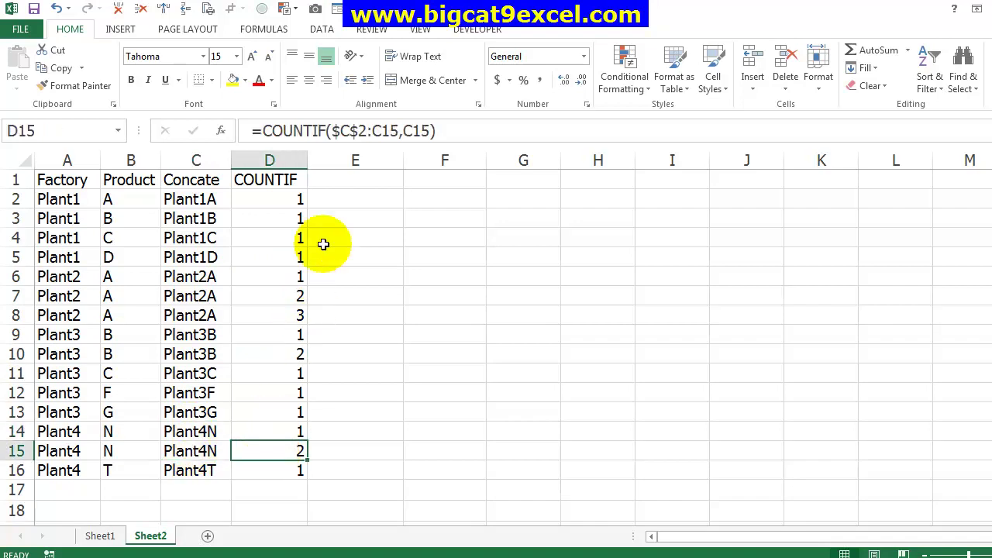
{"action": "left_click", "coordinate": [276, 200]}
Step: Change D2 to =IF(COUNTIF($C$2:C2,C2)=1,1,0) and fill it down to D16
{"action": "key", "text": "F2"}
{"action": "key", "text": "Home"}
{"action": "key", "text": "Right"}
{"action": "type", "text": "IF("}
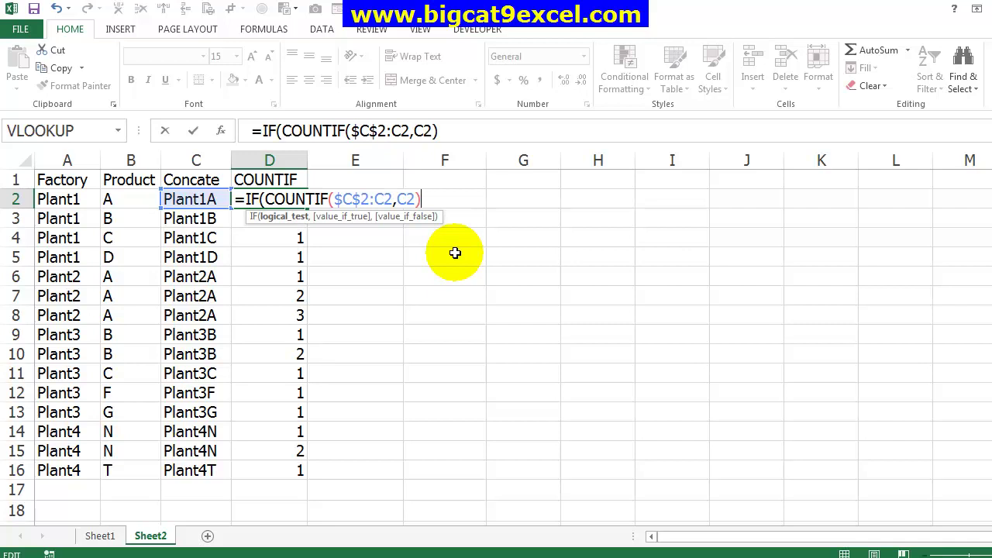
{"action": "type", "text": "=1,1,0"}
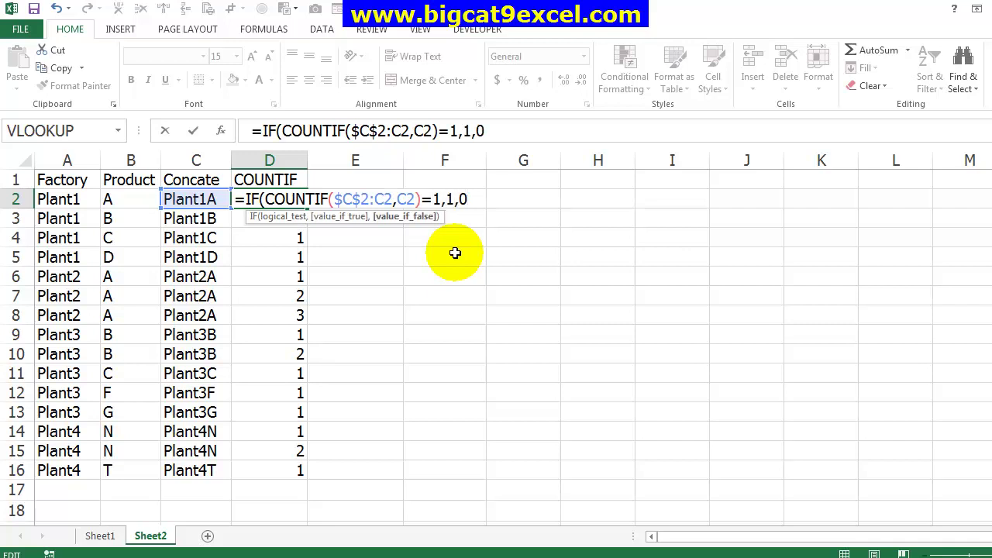
{"action": "key", "text": "Return"}
{"action": "key", "text": "Return"}
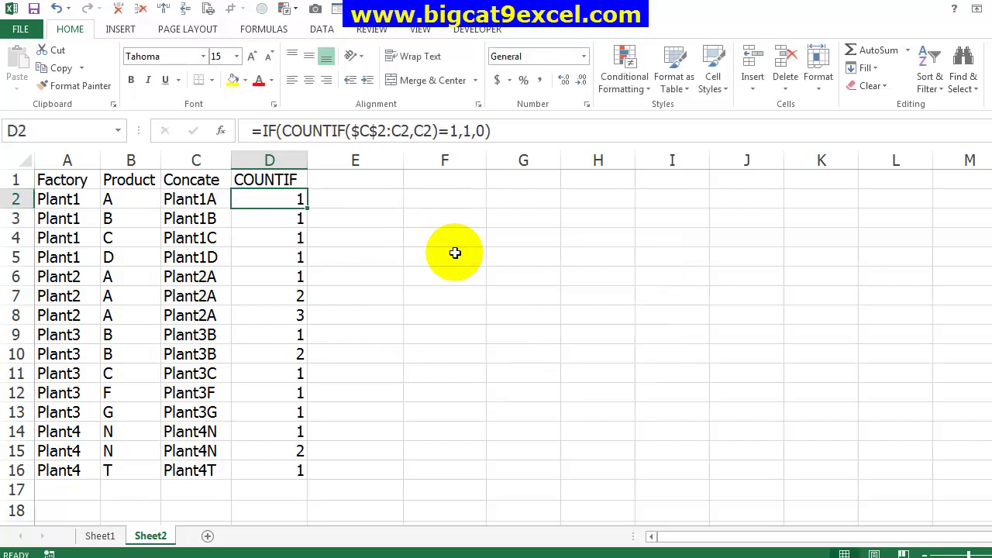
{"action": "key", "text": "ctrl+c"}
{"action": "key", "text": "ctrl+shift+Down"}
{"action": "key", "text": "Return"}
{"action": "key", "text": "shift+BackSpace"}
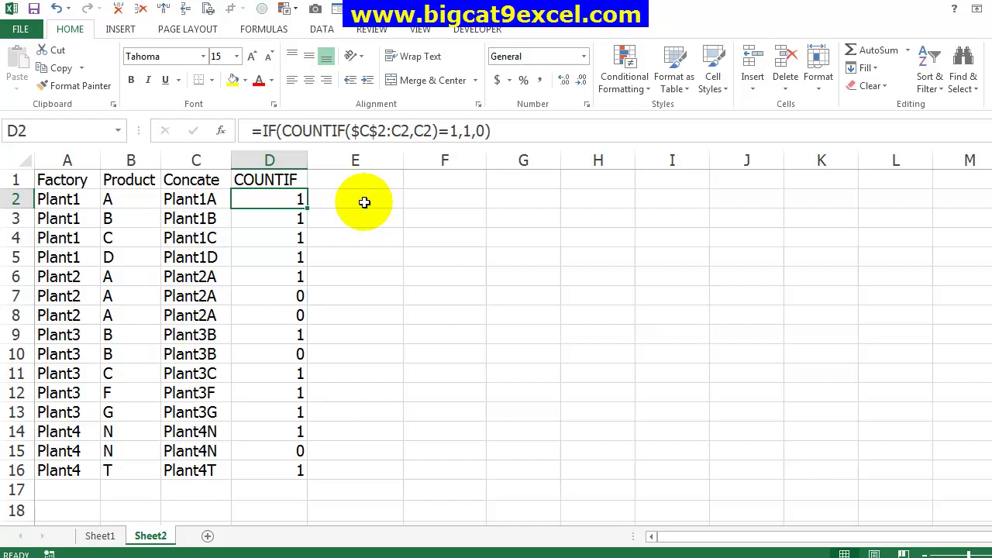
Step: Head column E COUNTIFS and fill the Factory and Product data yellow
{"action": "left_click", "coordinate": [367, 177]}
{"action": "type", "text": "COUNTIFS"}
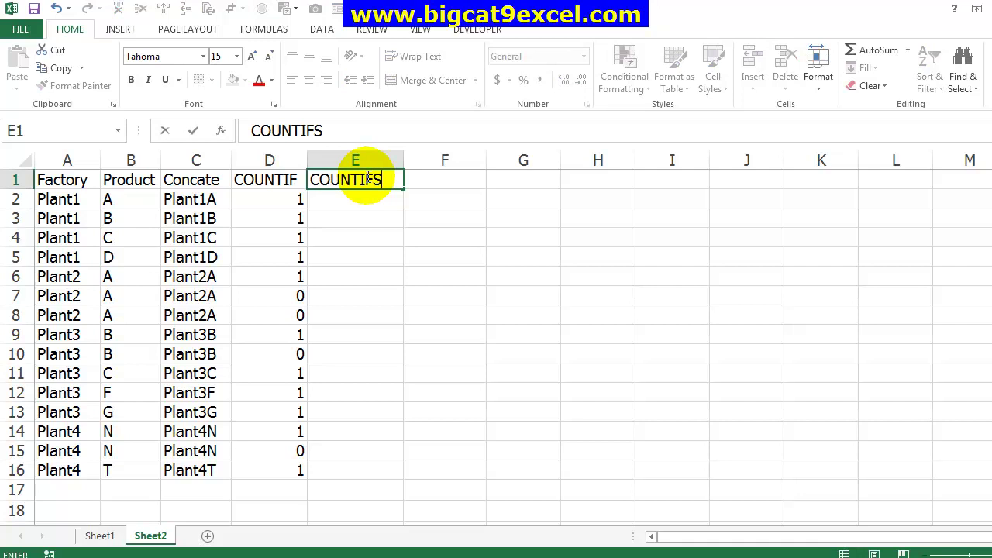
{"action": "key", "text": "Return"}
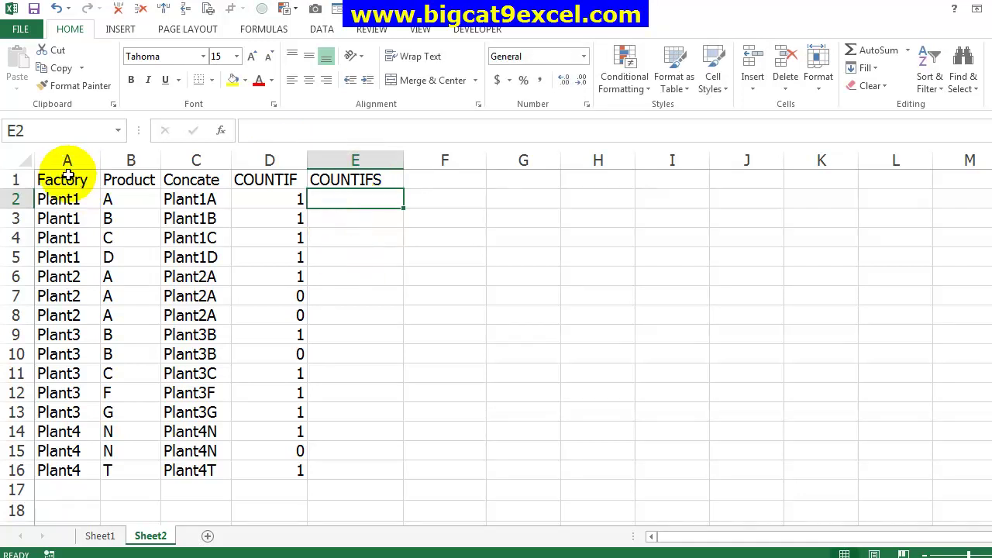
{"action": "left_click_drag", "start_coordinate": [67, 176], "coordinate": [114, 465]}
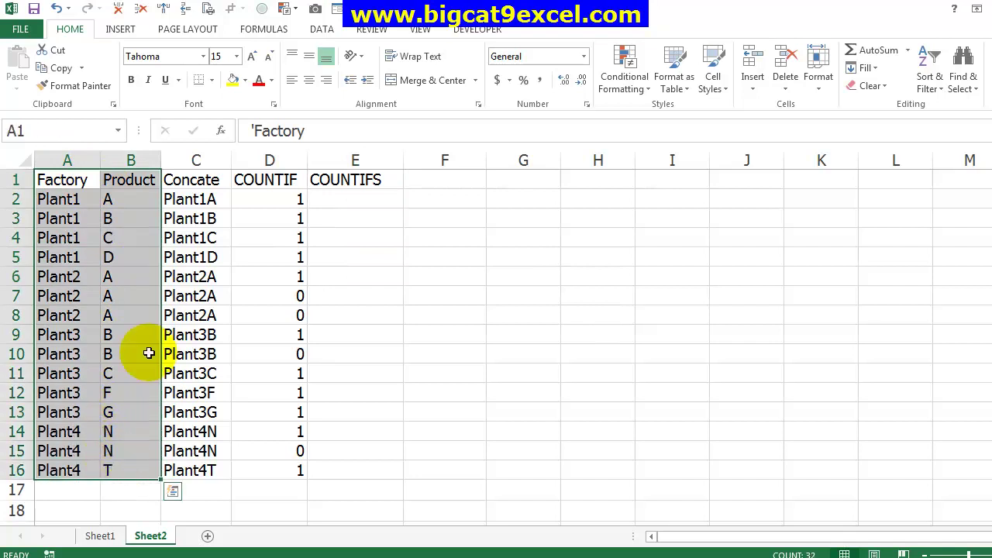
{"action": "left_click", "coordinate": [233, 80]}
Step: Enter =COUNTIFS($A$2:A2,A2,$B$2:B2,B2) in E2
{"action": "left_click", "coordinate": [345, 203]}
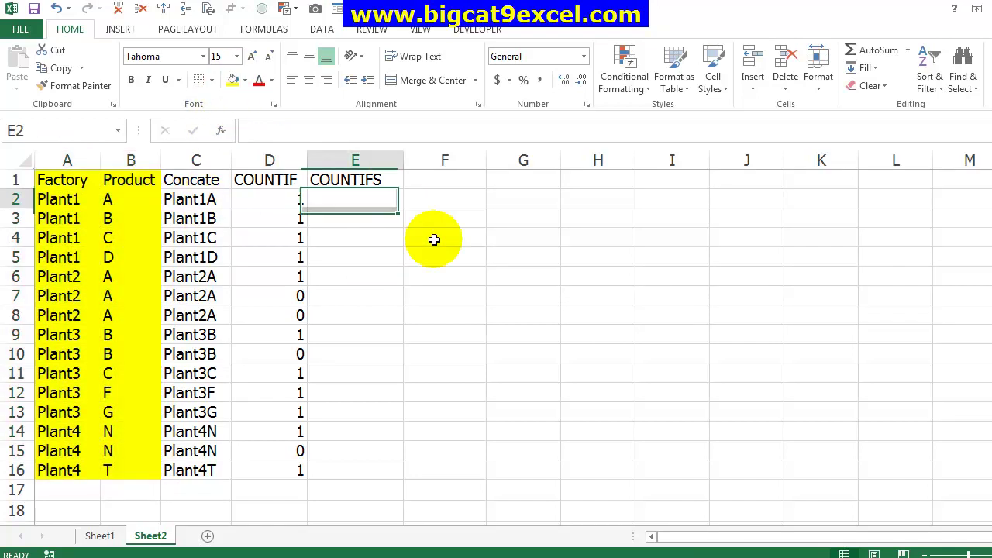
{"action": "type", "text": "=COU"}
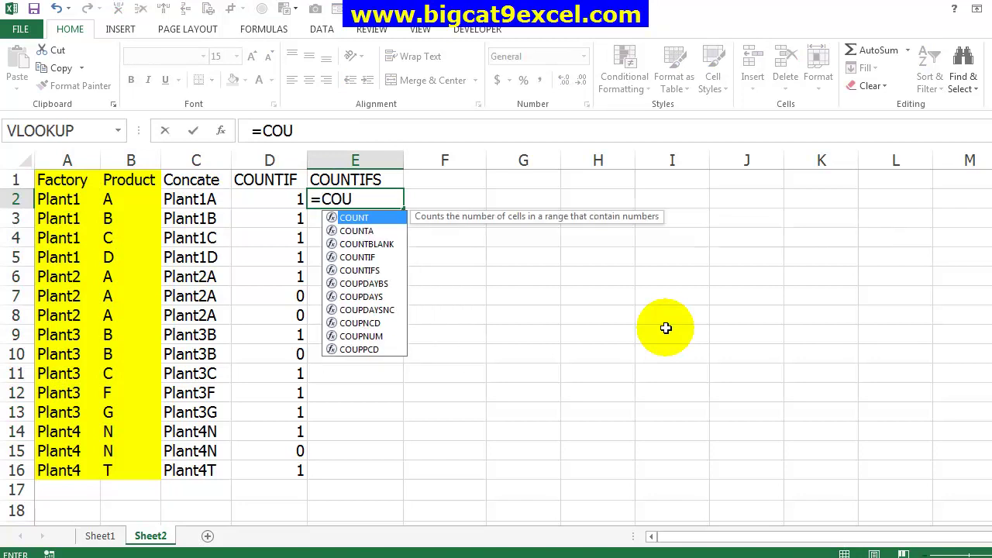
{"action": "type", "text": "NTIF"}
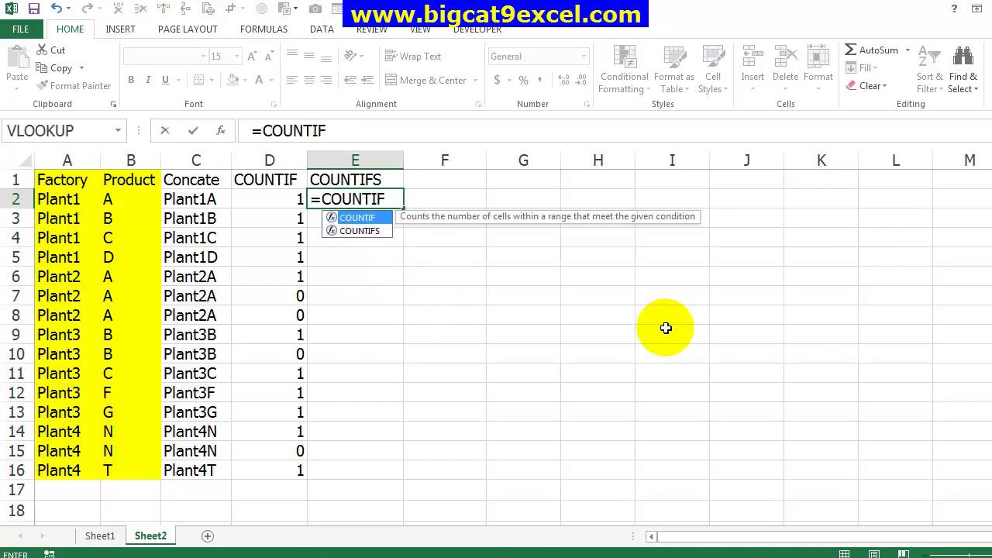
{"action": "type", "text": "S("}
{"action": "key", "text": "Left"}
{"action": "key", "text": "Left"}
{"action": "key", "text": "Left"}
{"action": "key", "text": "Left"}
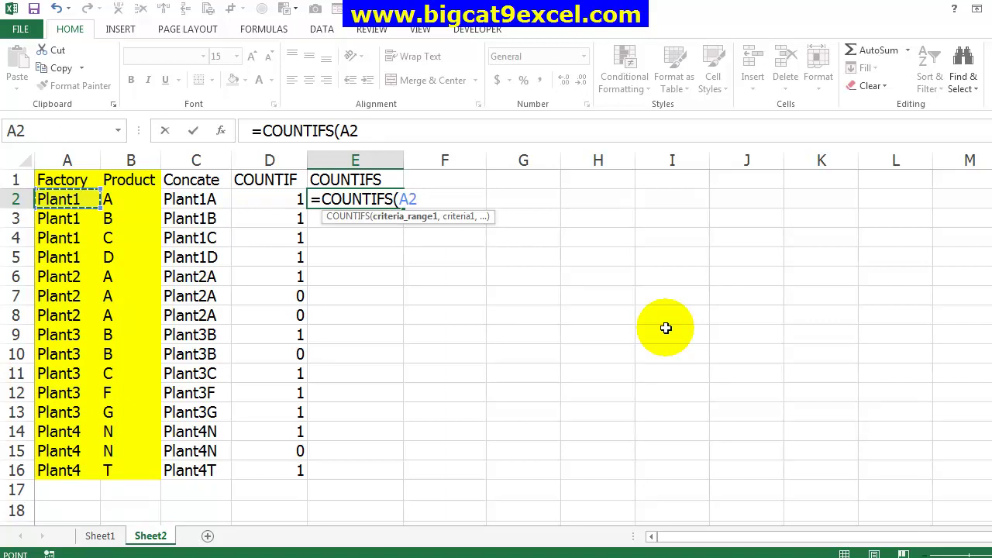
{"action": "key", "text": "F8"}
{"action": "type", "text": ","}
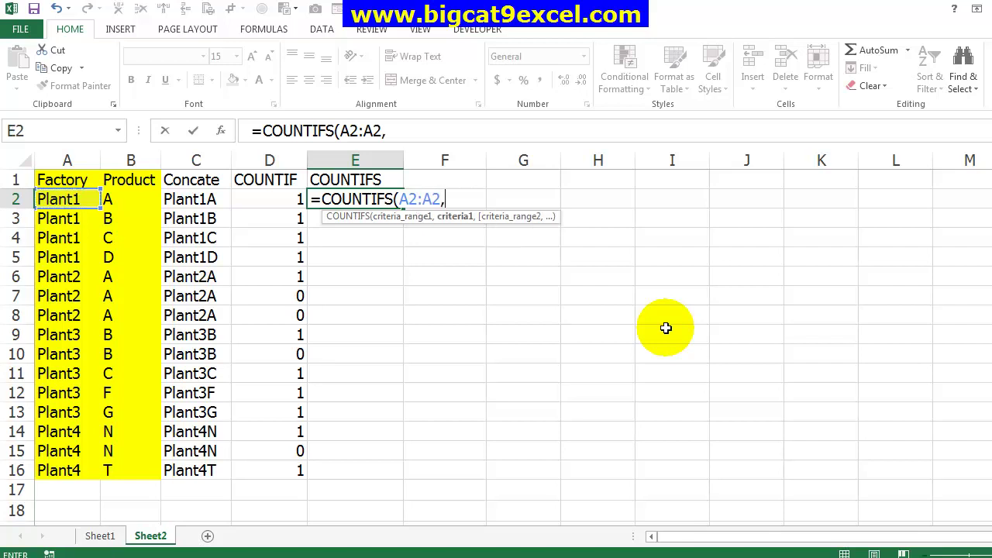
{"action": "type", "text": "A2"}
{"action": "type", "text": ","}
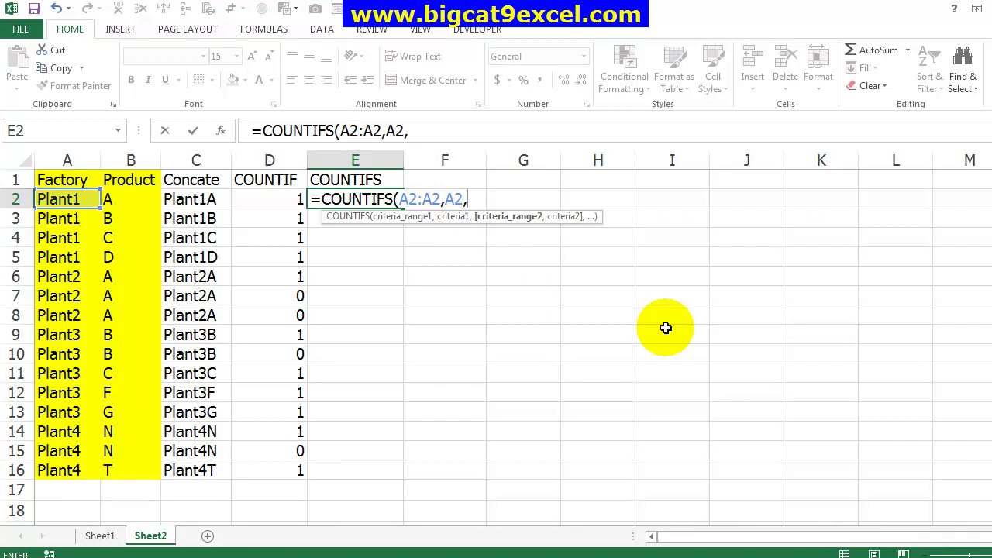
{"action": "key", "text": "Left"}
{"action": "key", "text": "Left"}
{"action": "key", "text": "Left"}
{"action": "key", "text": "F8"}
{"action": "type", "text": ",B2)"}
{"action": "left_click", "coordinate": [406, 201]}
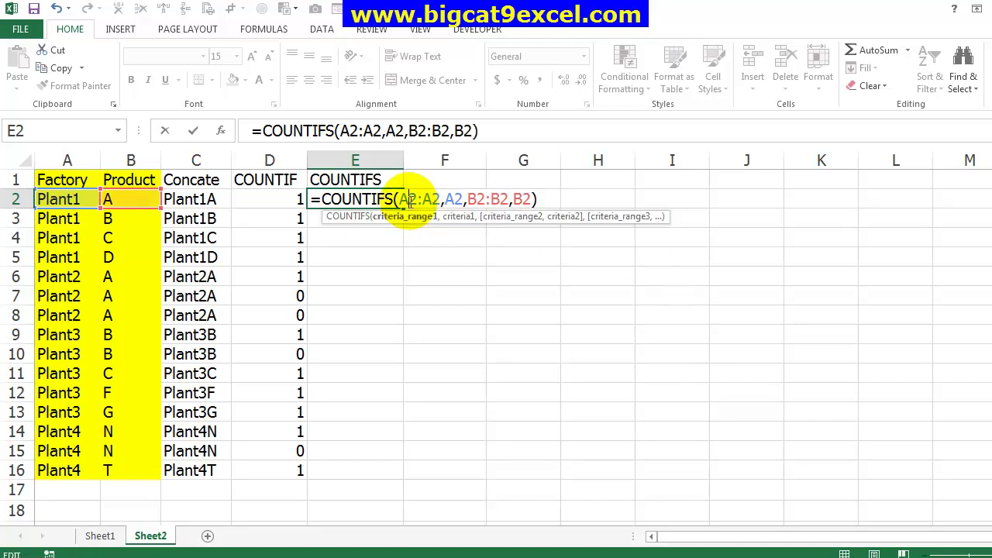
{"action": "key", "text": "F4"}
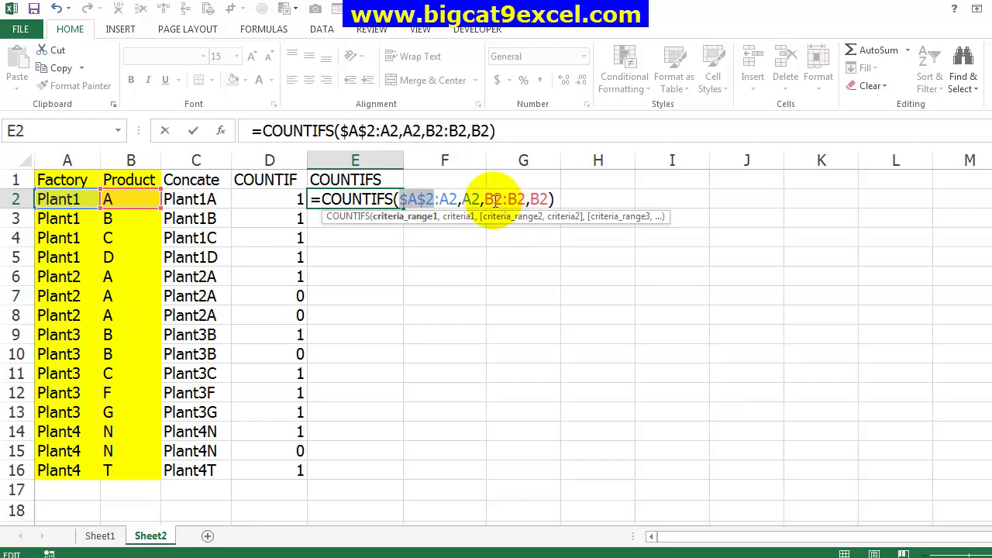
{"action": "left_click", "coordinate": [494, 200]}
{"action": "key", "text": "F4"}
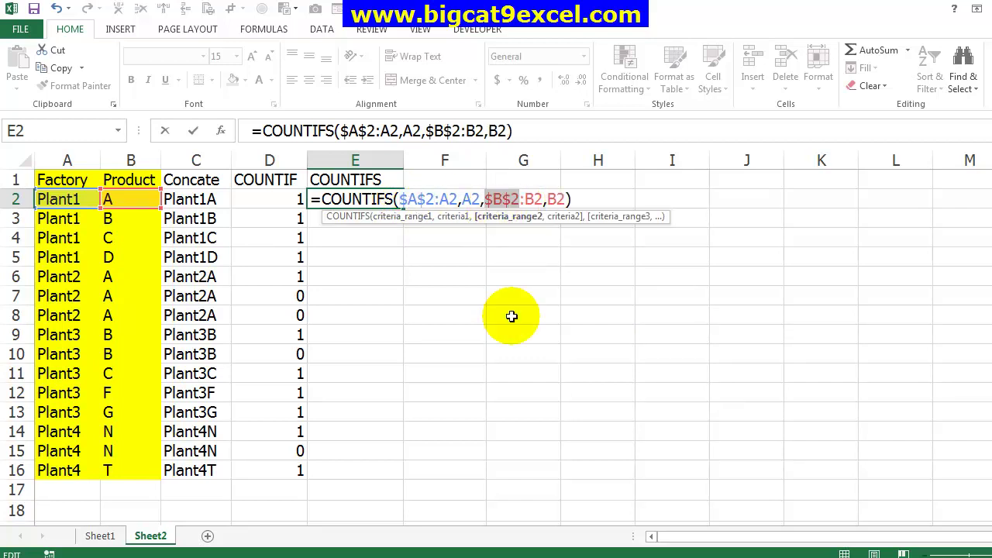
{"action": "key", "text": "ctrl+Return"}
Step: Copy the COUNTIFS formula down to E16 and check the running counts
{"action": "key", "text": "ctrl+c"}
{"action": "key", "text": "shift+Left"}
{"action": "key", "text": "ctrl+shift+Down"}
{"action": "key", "text": "shift+Right"}
{"action": "key", "text": "Return"}
{"action": "key", "text": "Down"}
{"action": "key", "text": "Down"}
{"action": "key", "text": "Down"}
{"action": "key", "text": "Down"}
{"action": "key", "text": "Down"}
{"action": "key", "text": "Down"}
{"action": "key", "text": "Down"}
{"action": "key", "text": "Down"}
{"action": "key", "text": "ctrl+Up"}
{"action": "key", "text": "Down"}
Step: Change E2 to =IF(COUNTIFS($A$2:A2,A2,$B$2:B2,B2)=1,1,0) and copy it down to E16
{"action": "key", "text": "F2"}
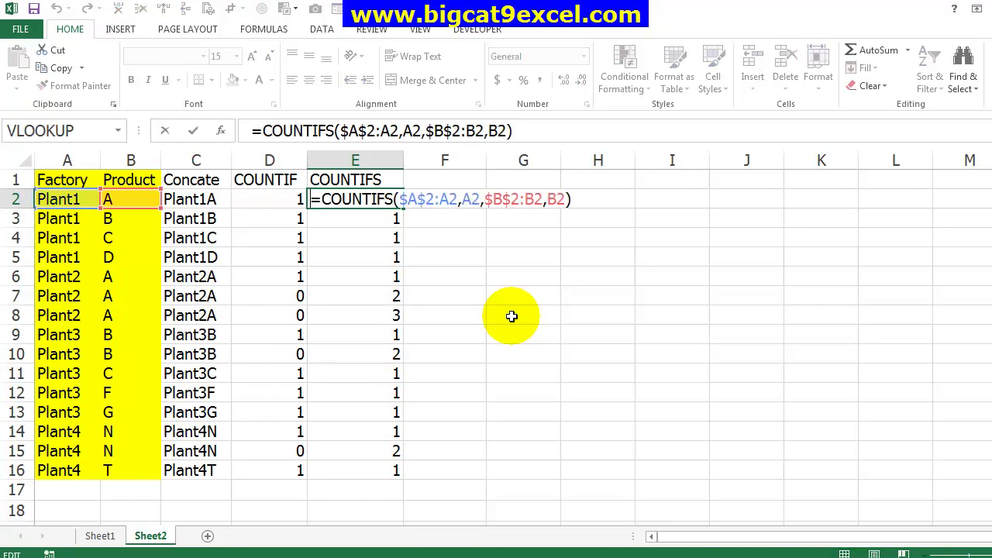
{"action": "type", "text": "IF"}
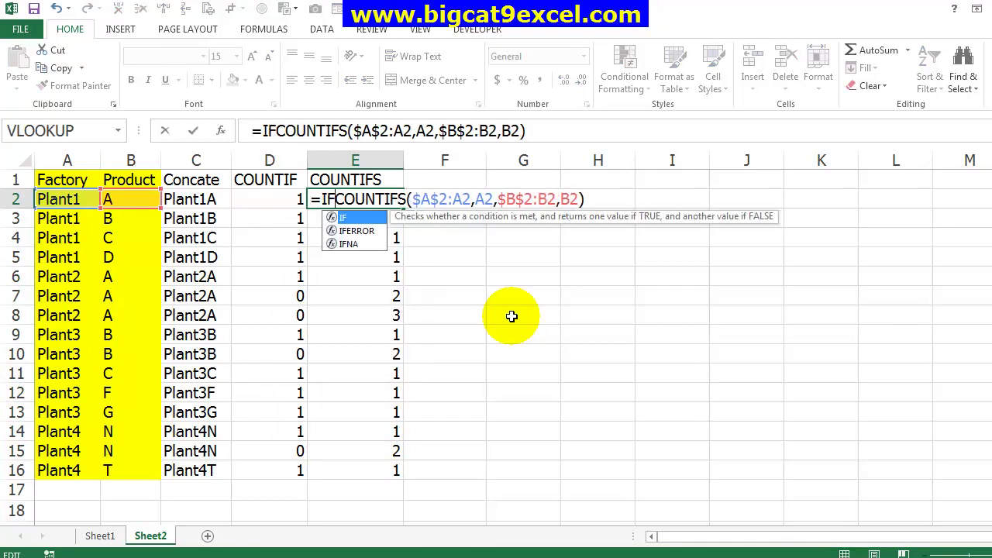
{"action": "type", "text": "("}
{"action": "type", "text": "=1"}
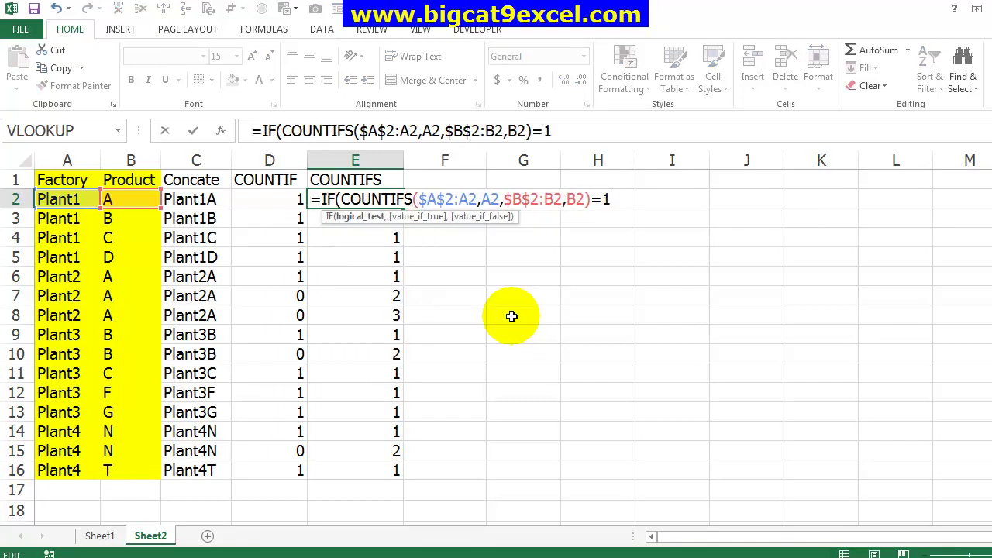
{"action": "type", "text": ",1,0"}
{"action": "key", "text": "Return"}
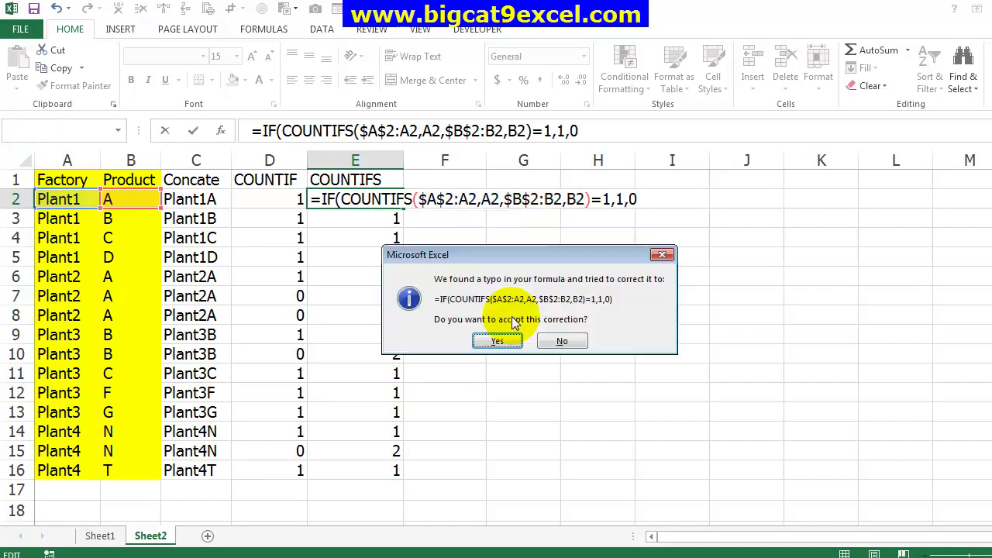
{"action": "key", "text": "Return"}
{"action": "key", "text": "ctrl+c"}
{"action": "key", "text": "ctrl+shift+Down"}
{"action": "key", "text": "Return"}
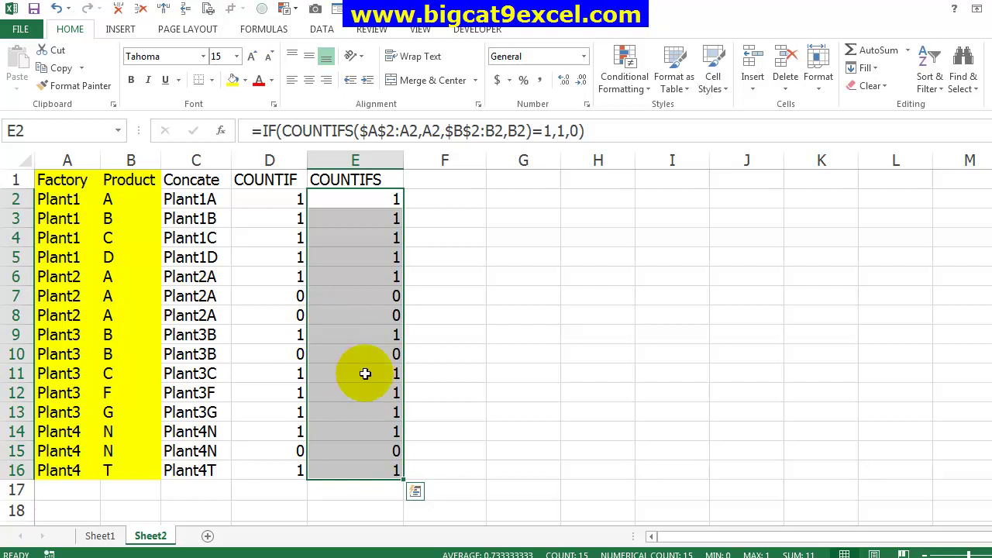
Step: Enter the header 'Array' in cell F1
{"action": "left_click", "coordinate": [379, 493]}
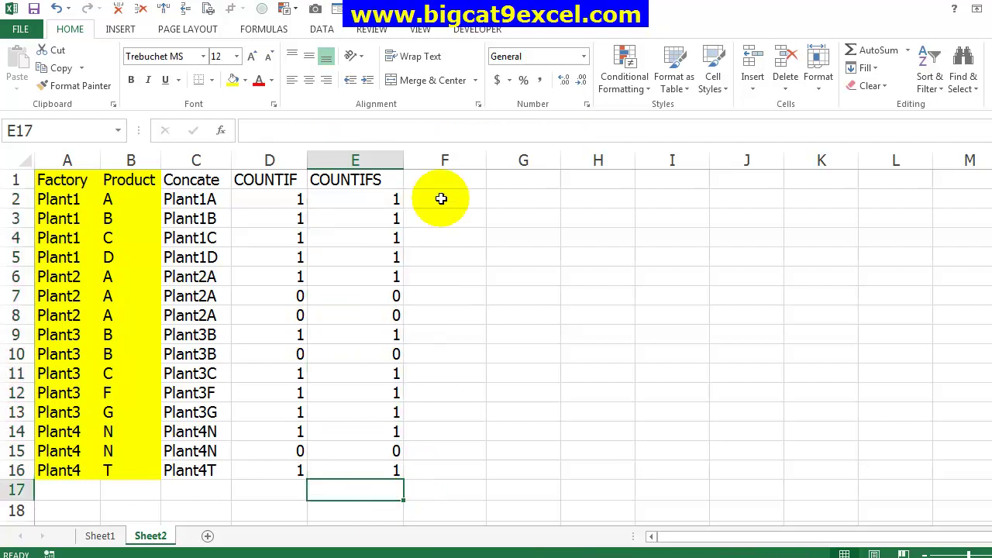
{"action": "left_click", "coordinate": [454, 185]}
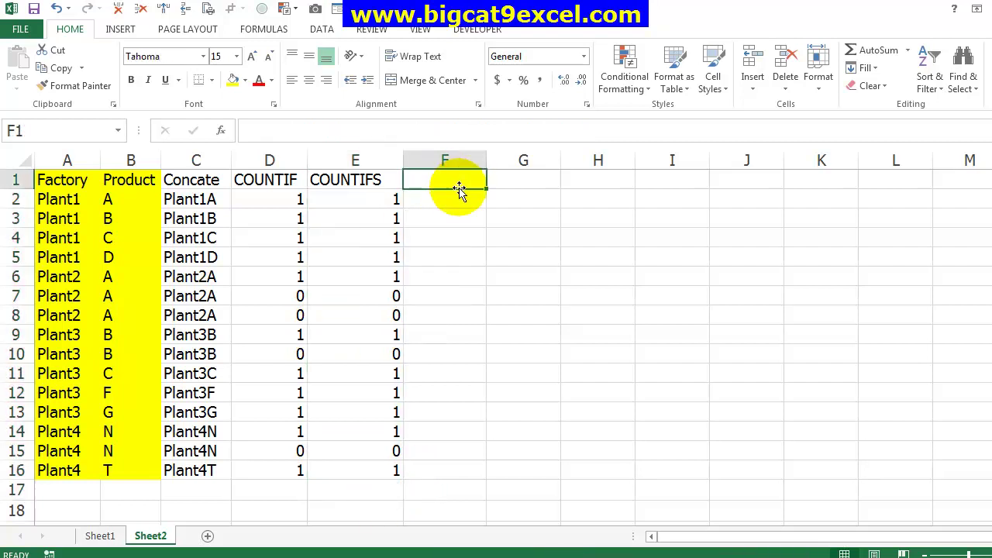
{"action": "type", "text": "AA"}
{"action": "key", "text": "BackSpace"}
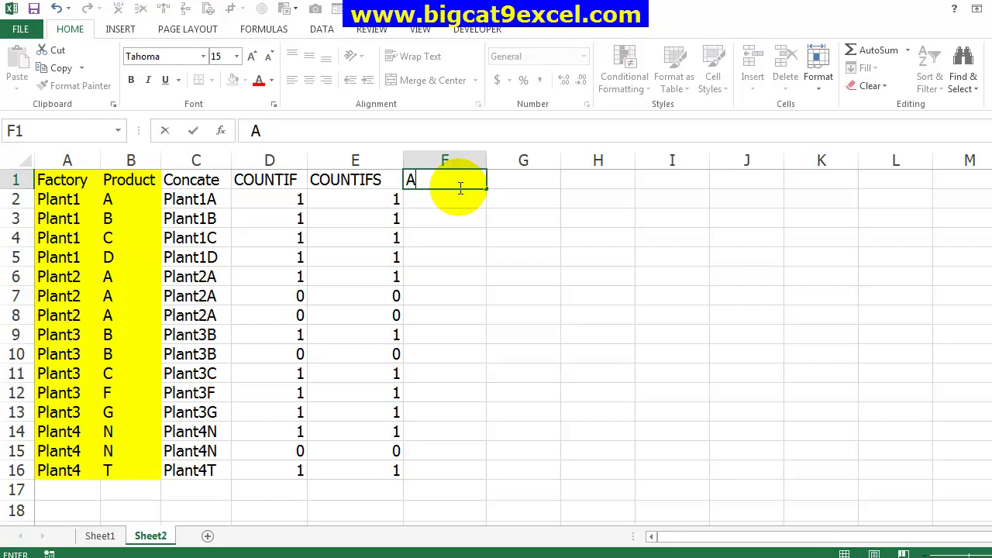
{"action": "type", "text": "rra"}
{"action": "type", "text": "y"}
{"action": "key", "text": "Return"}
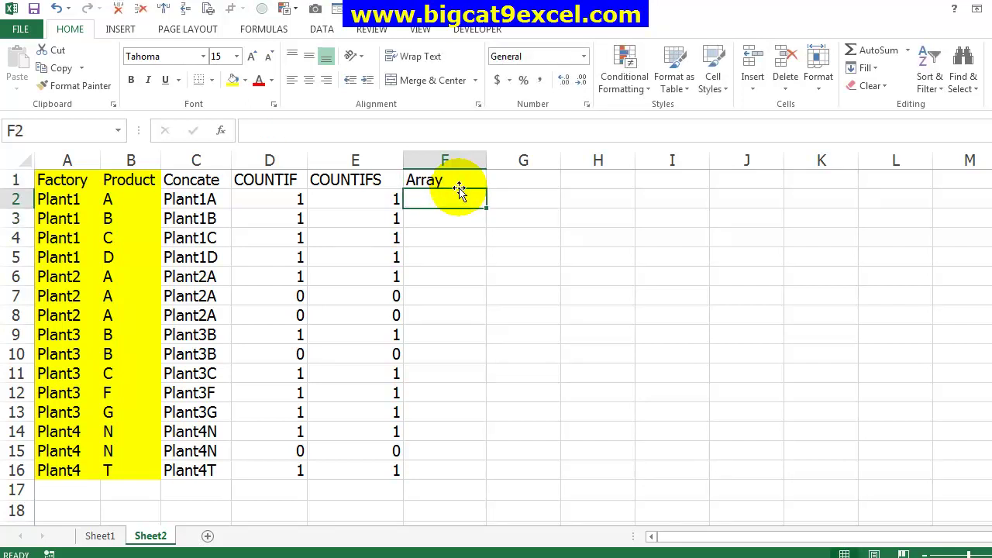
Step: Start a MATCH formula in F2 with lookup value $A$2:$A$16&$B$2:$B$16
{"action": "type", "text": "=MATCH("}
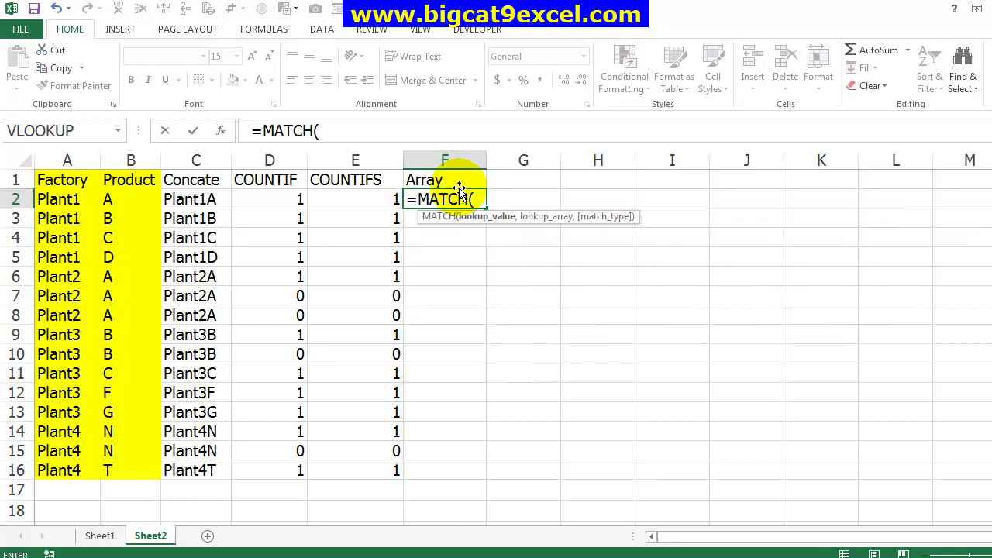
{"action": "key", "text": "Left"}
{"action": "key", "text": "Left"}
{"action": "key", "text": "Left"}
{"action": "key", "text": "Left"}
{"action": "key", "text": "Left"}
{"action": "key", "text": "ctrl+shift+Down"}
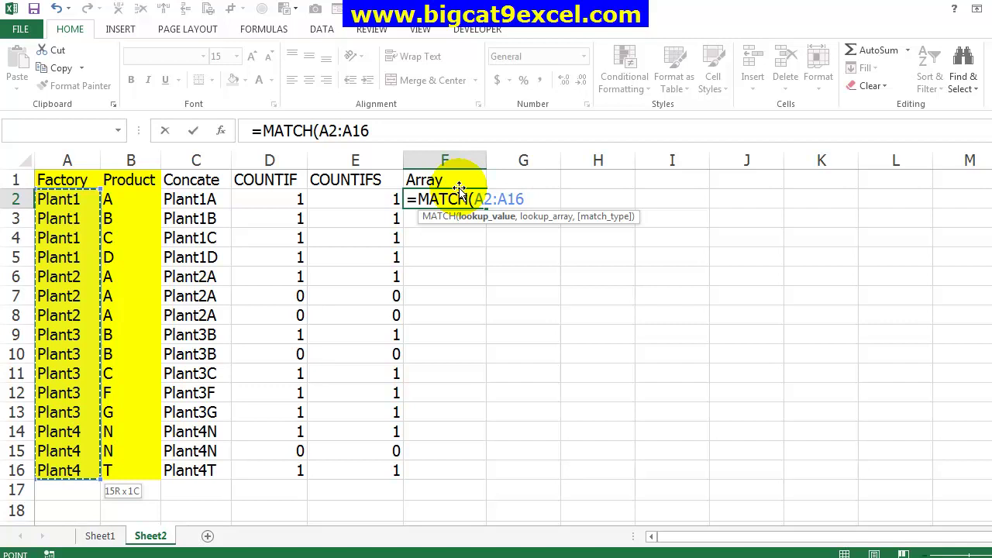
{"action": "key", "text": "F4"}
{"action": "type", "text": "&"}
{"action": "key", "text": "Left"}
{"action": "key", "text": "Left"}
{"action": "key", "text": "Left"}
{"action": "key", "text": "Left"}
{"action": "key", "text": "ctrl+shift+Down"}
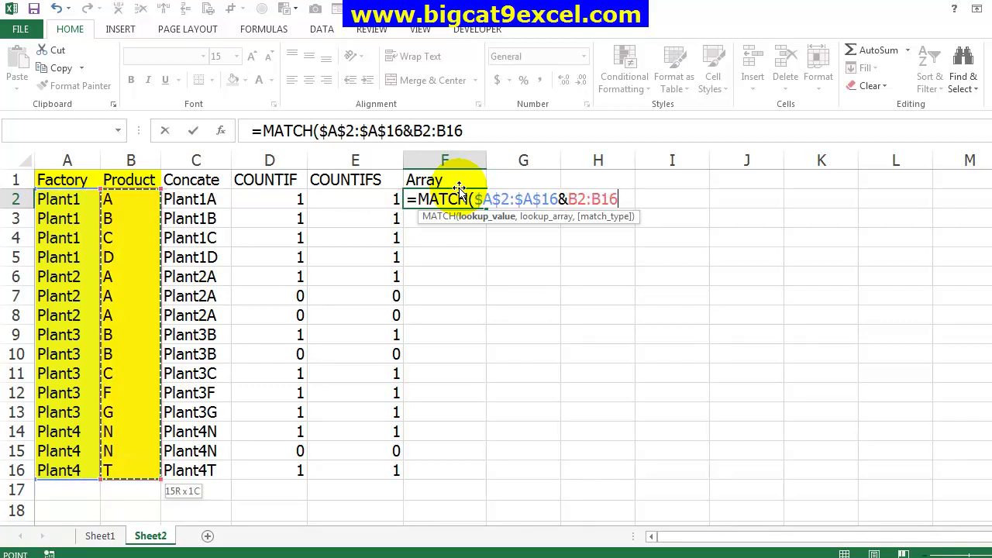
{"action": "key", "text": "F4"}
{"action": "type", "text": ","}
Step: Finish the MATCH with lookup array $A$2:$A$16&$B$2:$B$16 and exact match 0
{"action": "key", "text": "ctrl+Left"}
{"action": "key", "text": "ctrl+shift+Down"}
{"action": "key", "text": "F4"}
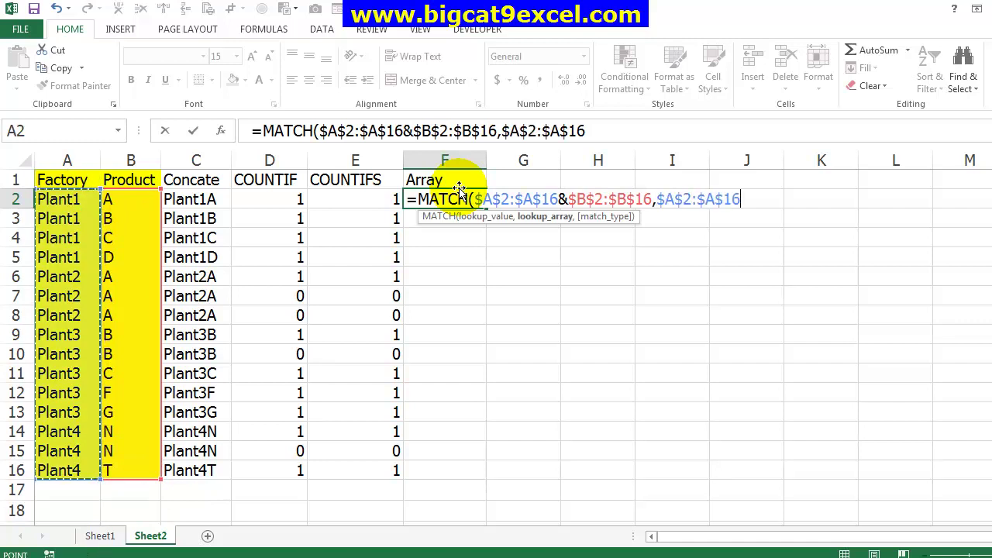
{"action": "type", "text": "&"}
{"action": "key", "text": "ctrl+Home"}
{"action": "key", "text": "Down"}
{"action": "key", "text": "Right"}
{"action": "key", "text": "ctrl+shift+Down"}
{"action": "key", "text": "F4"}
{"action": "type", "text": ",0"}
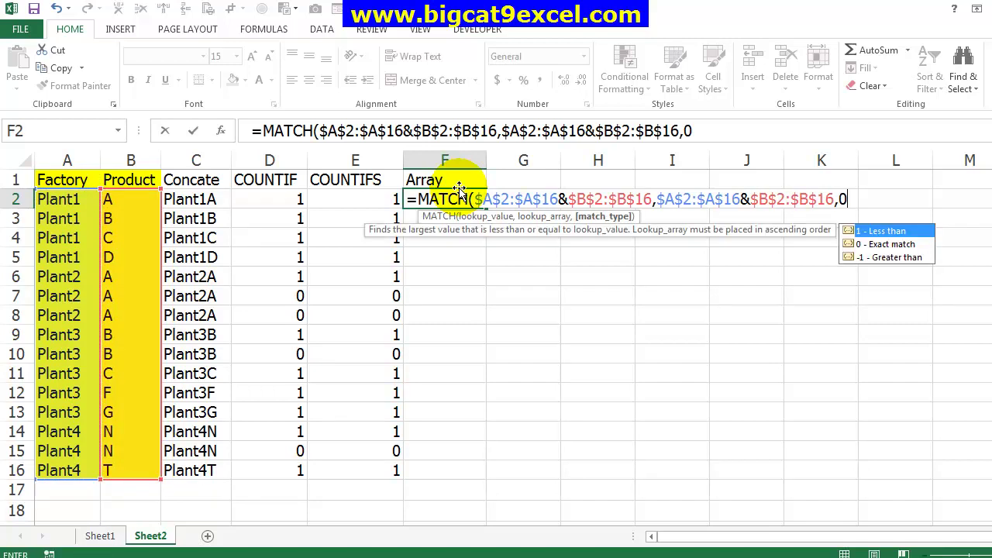
{"action": "type", "text": ")"}
{"action": "key", "text": "Return"}
{"action": "key", "text": "Up"}
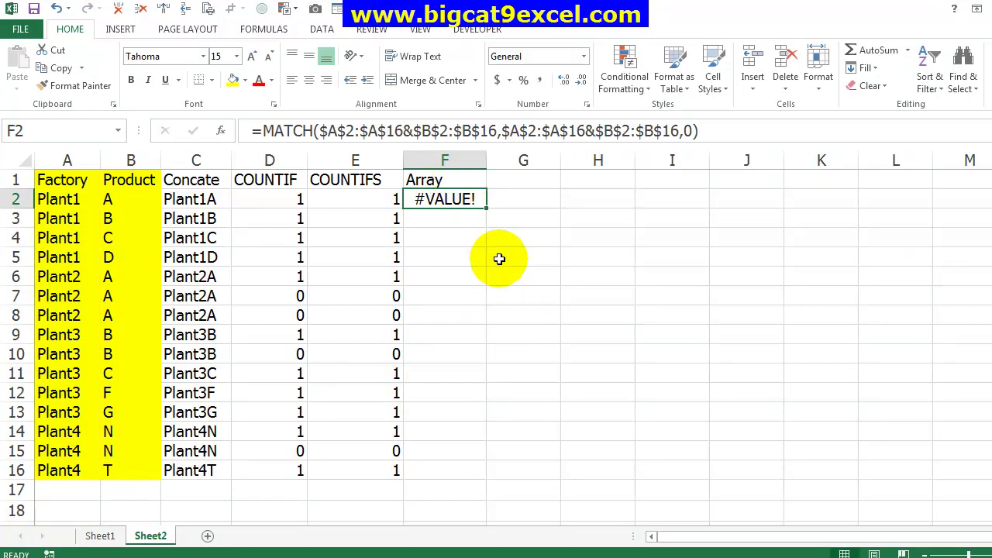
Step: Wrap F2's MATCH in IF(MATCH(...)=ROW(A1),1)
{"action": "key", "text": "F2"}
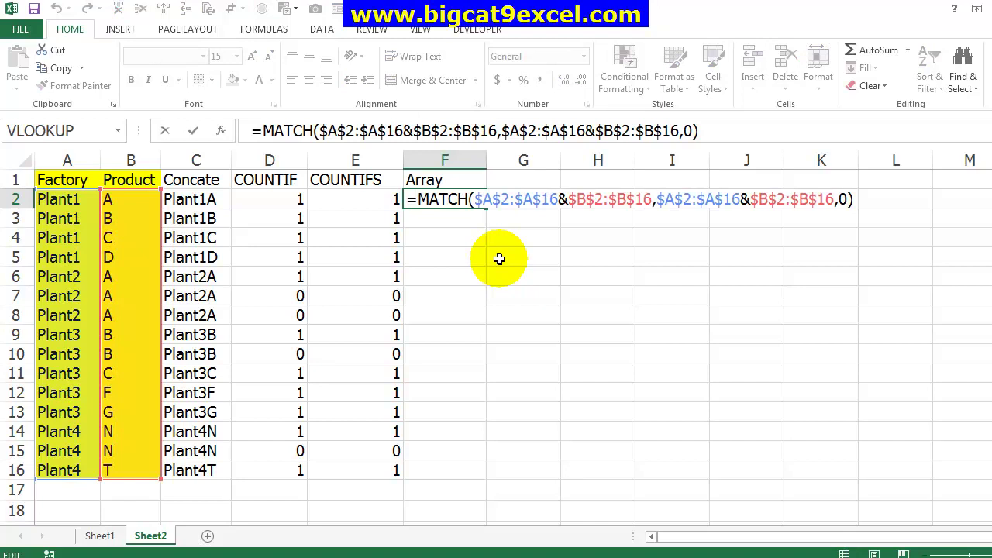
{"action": "type", "text": "IF"}
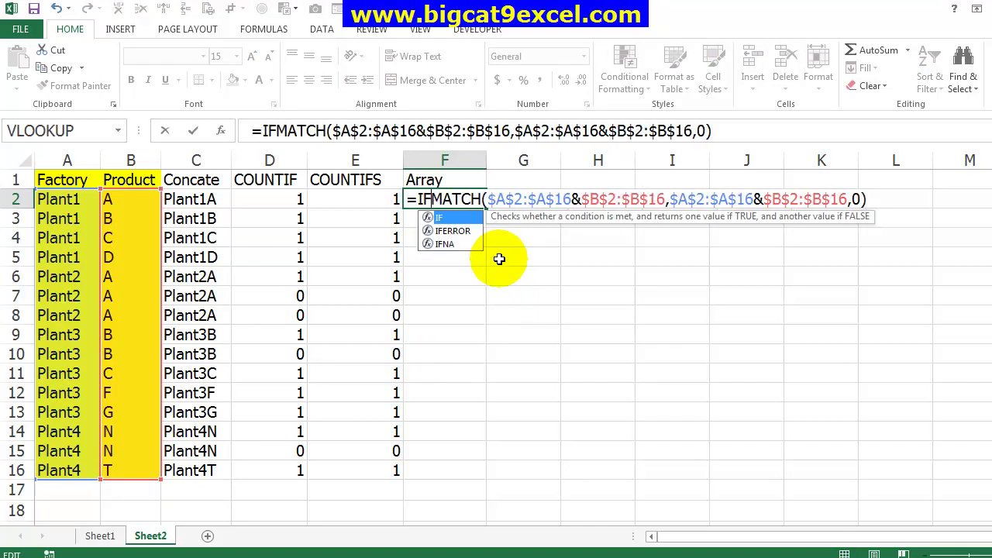
{"action": "type", "text": "("}
{"action": "type", "text": "=ROW("}
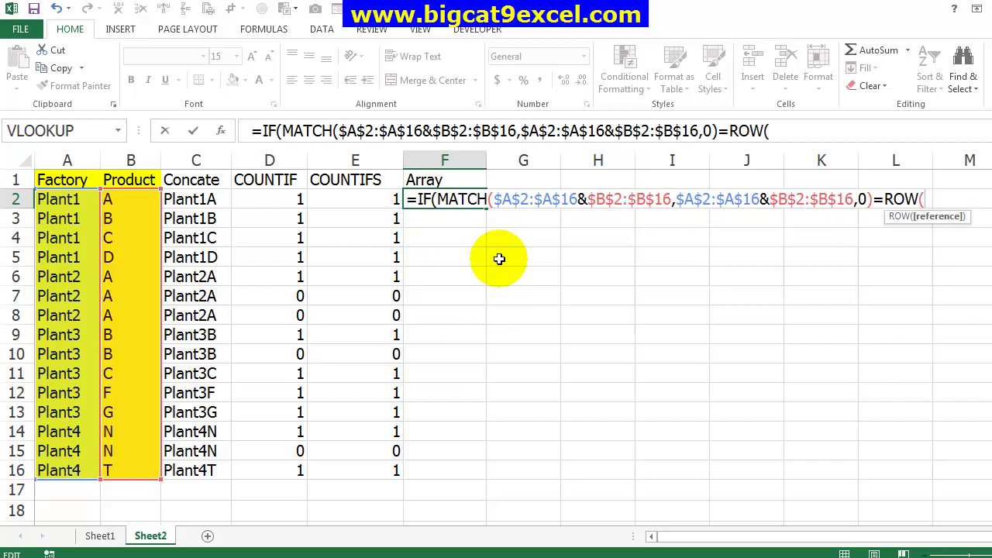
{"action": "type", "text": "A1"}
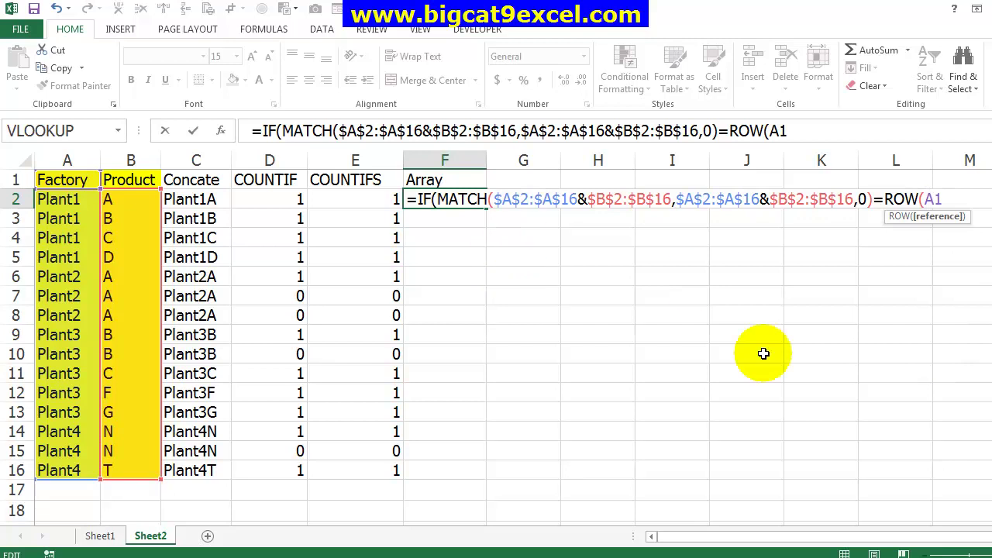
{"action": "scroll", "coordinate": [926, 455], "scroll_direction": "right", "scroll_amount": 3}
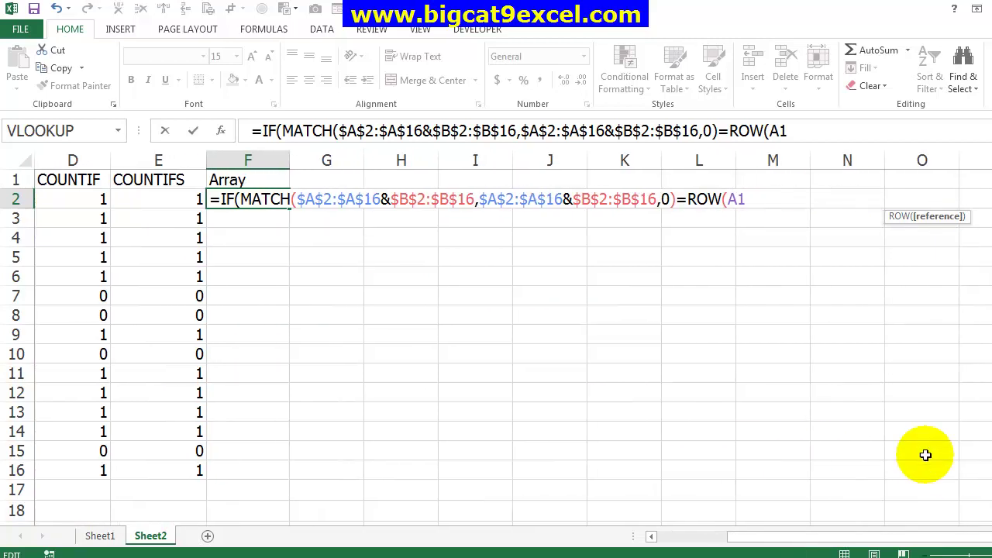
{"action": "type", "text": ")"}
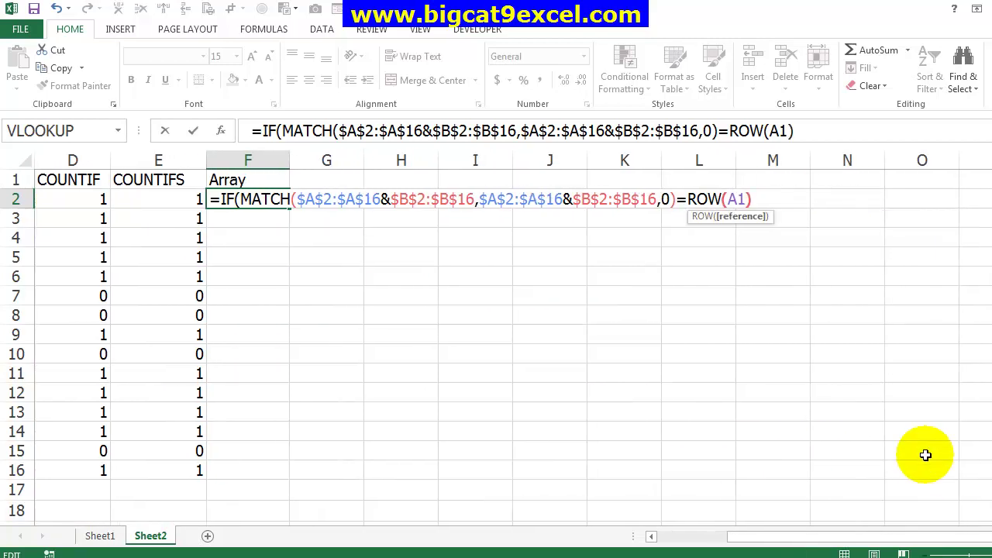
{"action": "type", "text": ","}
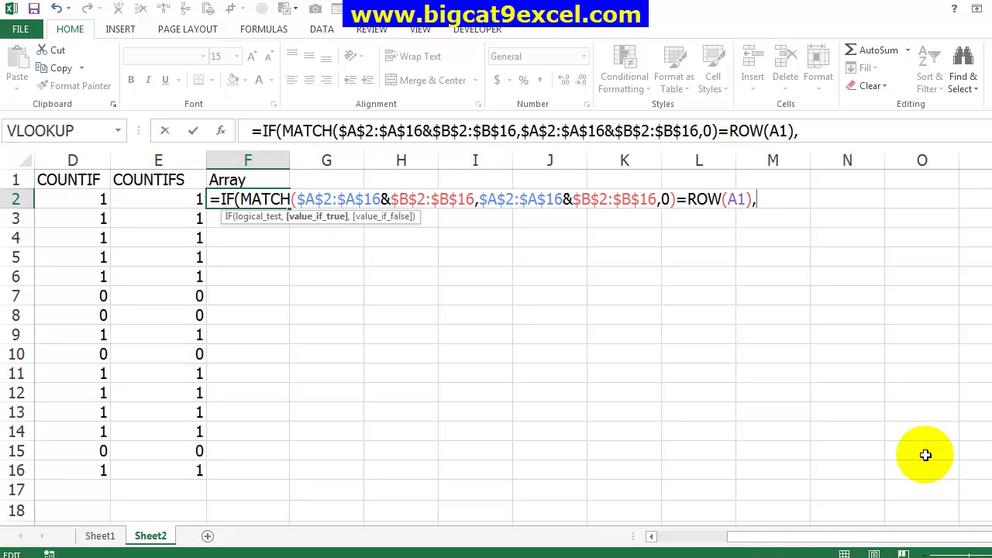
{"action": "type", "text": "1"}
{"action": "type", "text": ","}
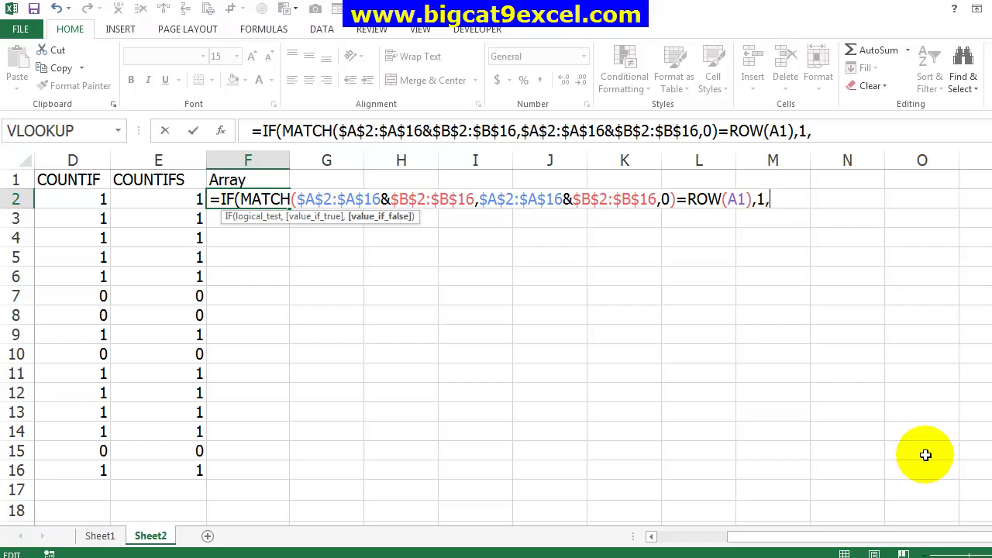
{"action": "type", "text": "0"}
{"action": "key", "text": "BackSpace"}
{"action": "key", "text": "BackSpace"}
{"action": "type", "text": ")"}
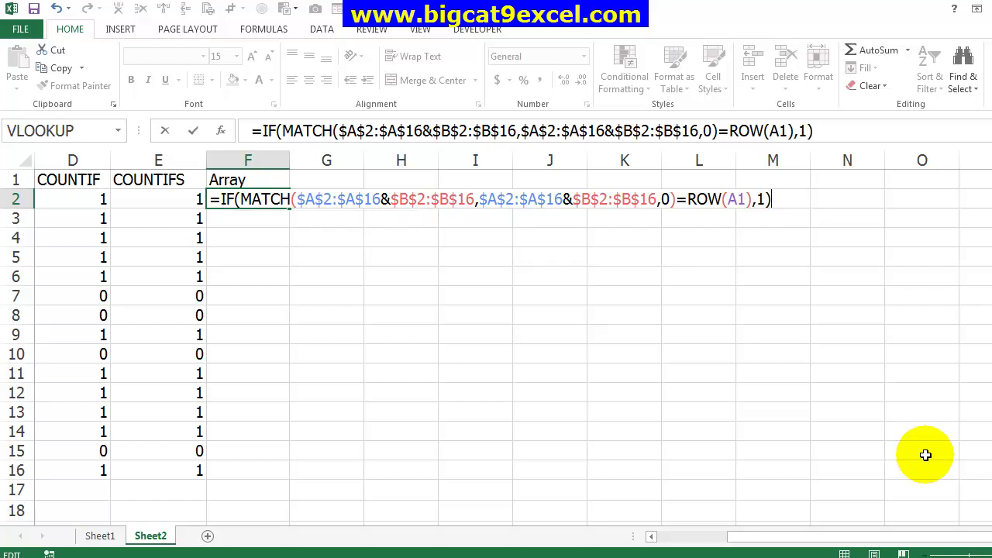
{"action": "key", "text": "Return"}
{"action": "key", "text": "Up"}
Step: Wrap the IF formula in MIN() and enter it as an array formula
{"action": "key", "text": "F2"}
{"action": "key", "text": "Home"}
{"action": "key", "text": "Right"}
{"action": "type", "text": "MIN("}
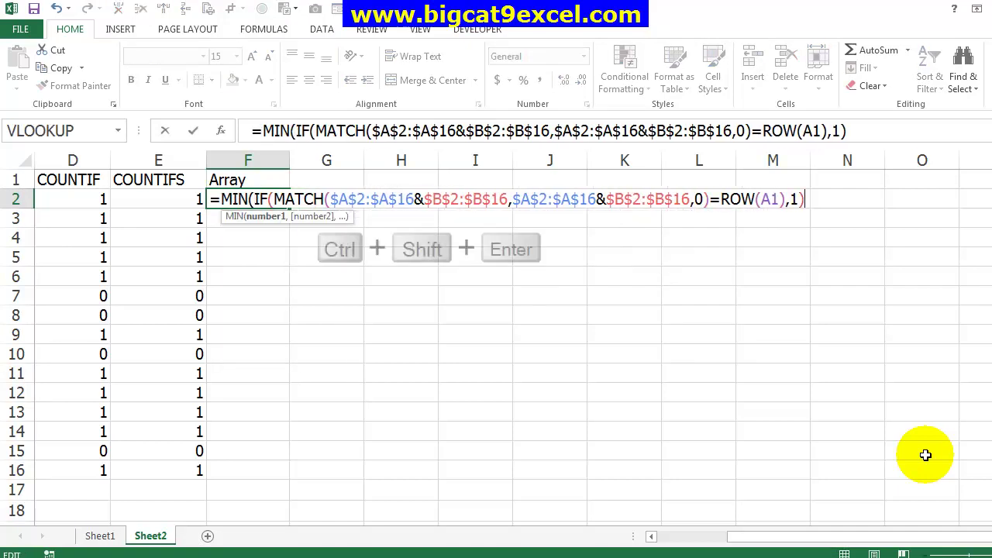
{"action": "type", "text": ")"}
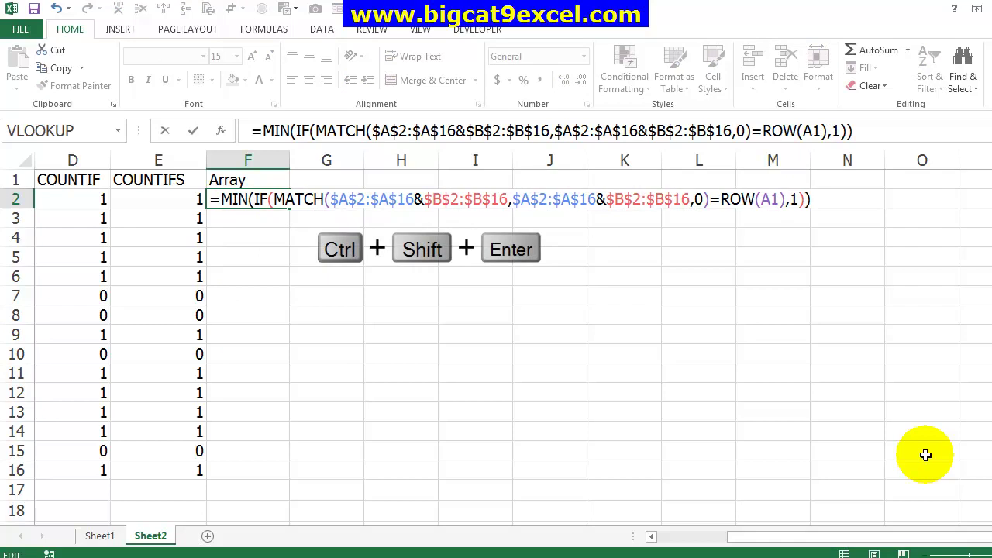
{"action": "key", "text": "ctrl+shift+Return"}
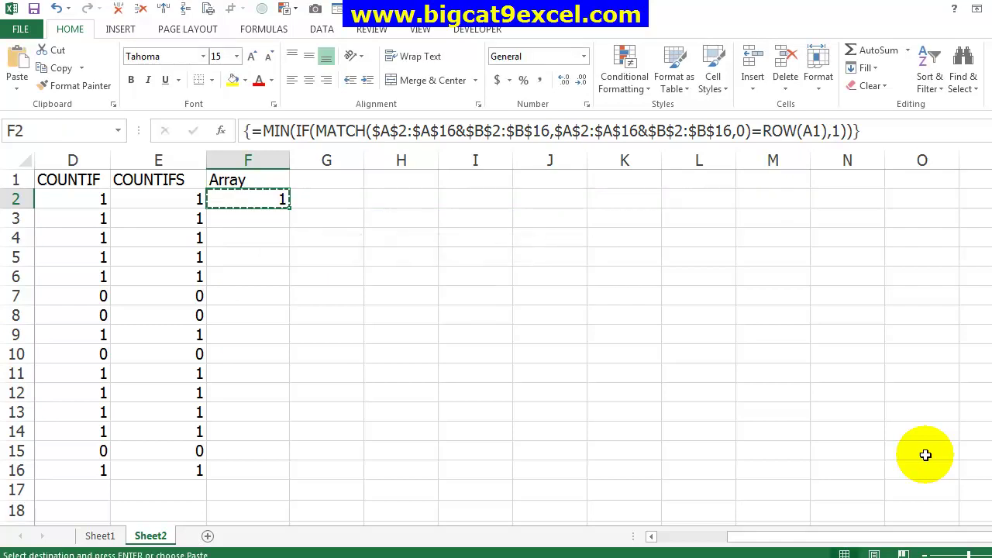
Step: Copy the F2 array formula down through F3:F16
{"action": "key", "text": "ctrl+c"}
{"action": "key", "text": "Down"}
{"action": "key", "text": "shift+Left"}
{"action": "key", "text": "ctrl+shift+Down"}
{"action": "key", "text": "shift+Right"}
{"action": "key", "text": "ctrl+v"}
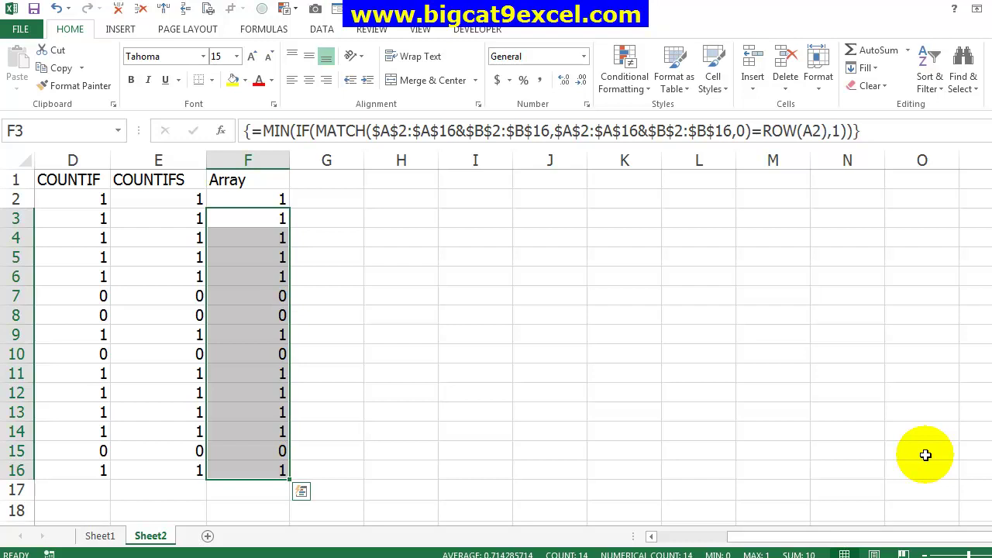
{"action": "key", "text": "Up"}
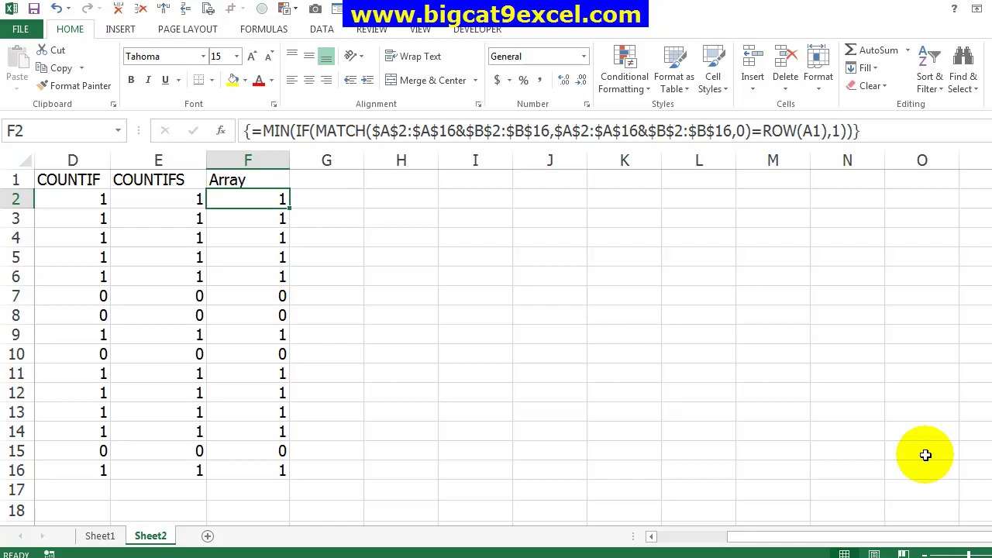
Step: Compare the Array results with the COUNTIFS formula in column E
{"action": "key", "text": "Left"}
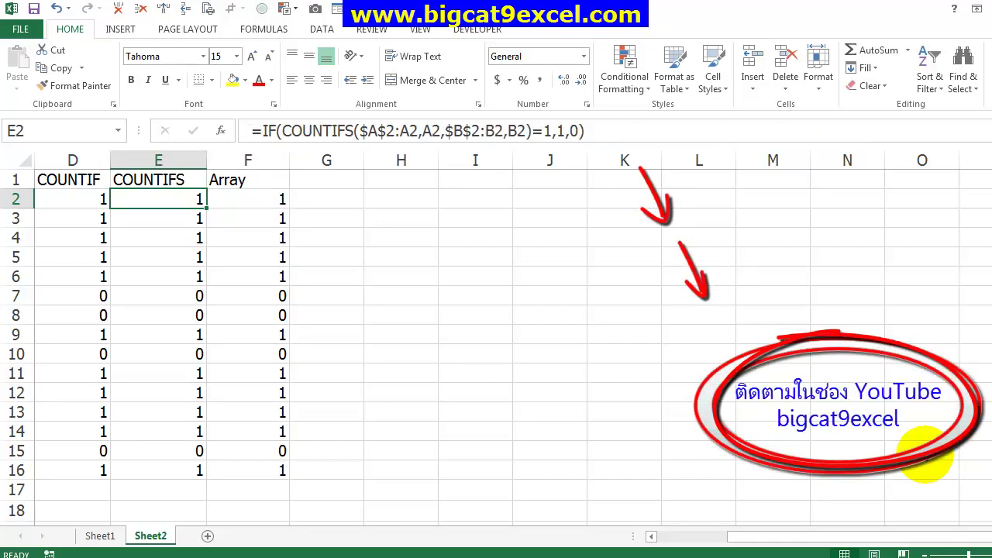
{"action": "key", "text": "Home"}
{"action": "key", "text": "Right"}
{"action": "key", "text": "Right"}
{"action": "key", "text": "Right"}
{"action": "key", "text": "Right"}
{"action": "key", "text": "Right"}
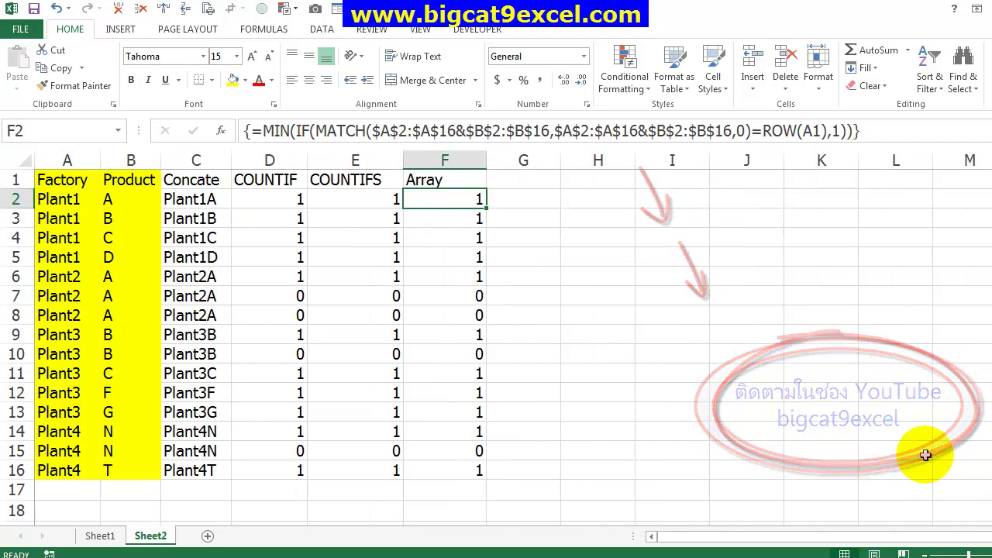